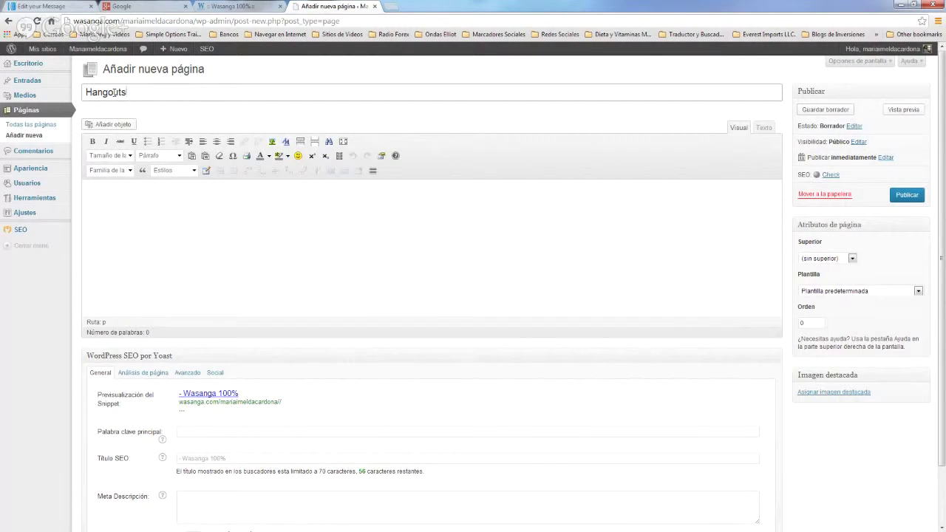
# Replace the new page's draft title with "Mujeres Latinas y Exitosas Hangouts en Vivo"
pyautogui.write('en vivi')
pyautogui.press('BackSpace')
pyautogui.press('BackSpace')
pyautogui.press('BackSpace')
pyautogui.press('BackSpace')
pyautogui.press('BackSpace')
pyautogui.press('BackSpace')
pyautogui.press('BackSpace')
pyautogui.press('BackSpace')
pyautogui.press('BackSpace')
pyautogui.press('BackSpace')
pyautogui.press('BackSpace')
pyautogui.press('BackSpace')
pyautogui.press('BackSpace')
pyautogui.press('BackSpace')
pyautogui.press('BackSpace')
pyautogui.press('BackSpace')
pyautogui.write('Mujeres Latinas y Ex')
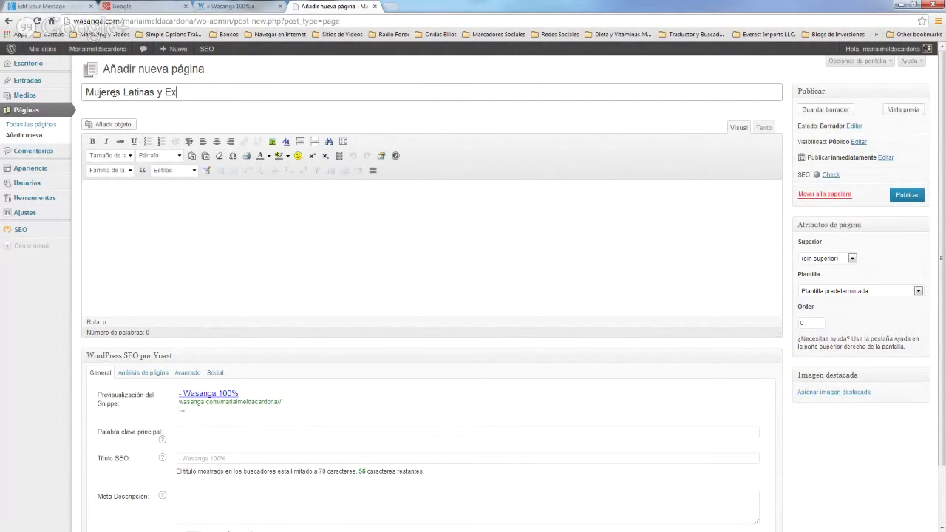
pyautogui.write('itosas h')
pyautogui.press('BackSpace')
pyautogui.write('h')
pyautogui.press('BackSpace')
pyautogui.write('Serie de')
pyautogui.press('BackSpace')
pyautogui.press('BackSpace')
pyautogui.press('BackSpace')
pyautogui.press('BackSpace')
pyautogui.press('BackSpace')
pyautogui.press('BackSpace')
pyautogui.press('BackSpace')
pyautogui.press('BackSpace')
pyautogui.write('h')
pyautogui.press('BackSpace')
pyautogui.write('Hangouts en')
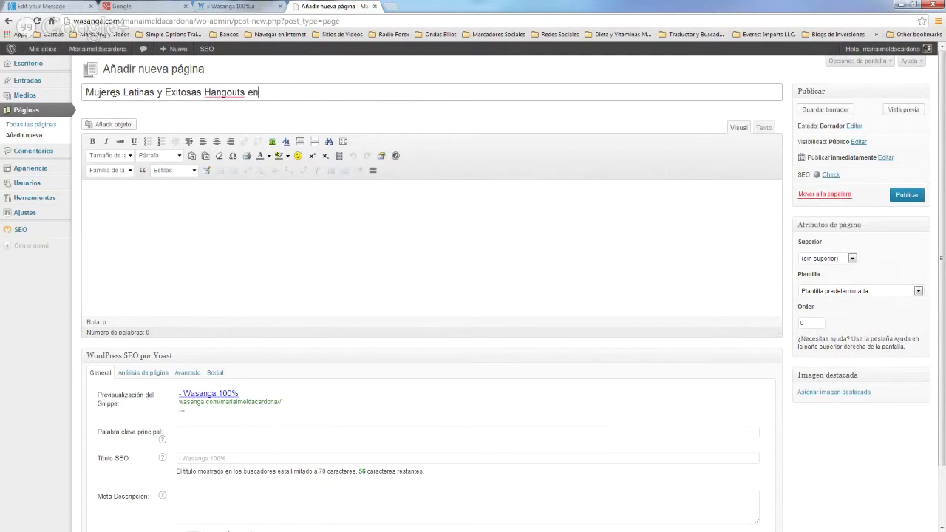
pyautogui.write(' Vivo')
pyautogui.click(138, 202)
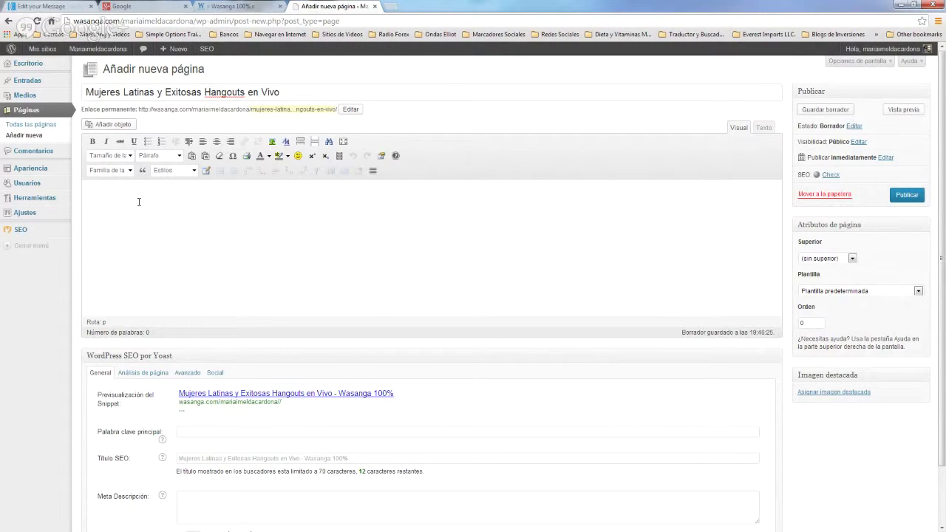
# Copy the page title and paste it into the empty page body as its first line
pyautogui.moveTo(290, 92); pyautogui.dragTo(74, 87)
pyautogui.hotkey('ctrl', 'c')
pyautogui.rightClick(135, 91)
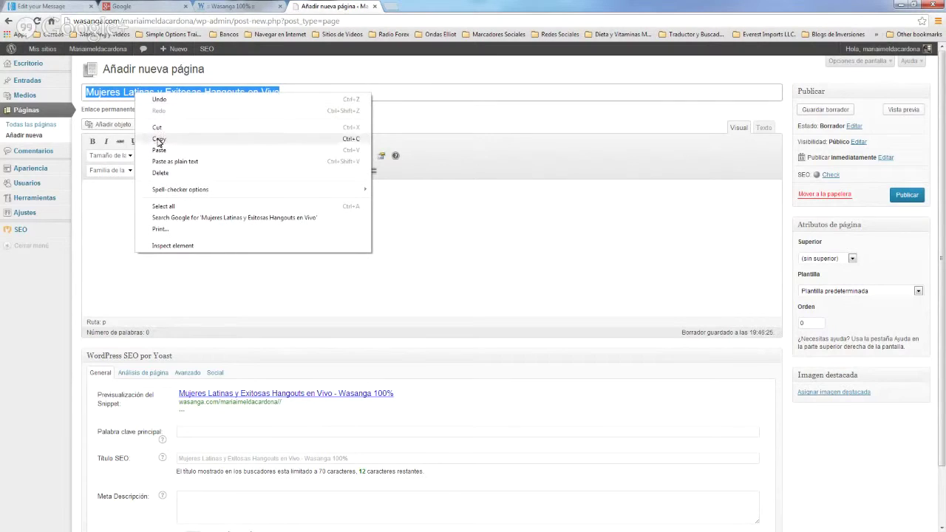
pyautogui.click(158, 137)
pyautogui.click(84, 194)
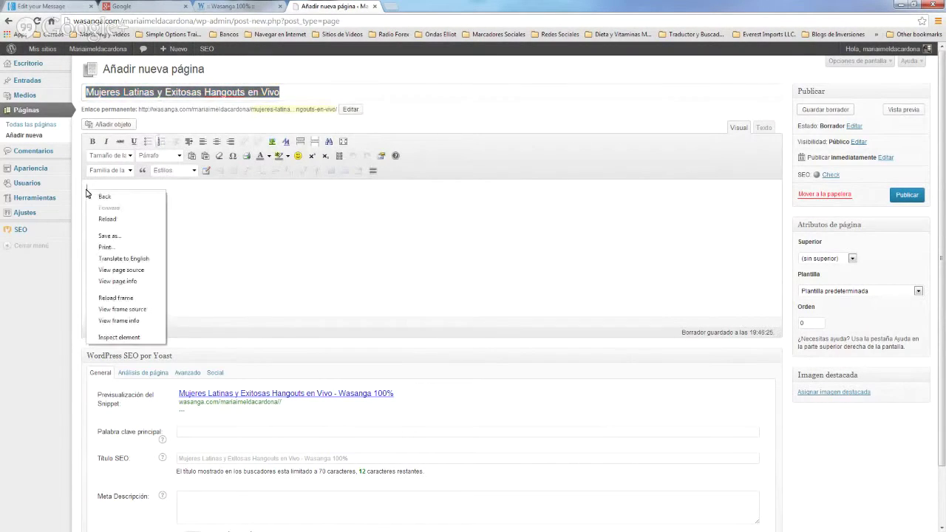
pyautogui.rightClick(86, 191)
pyautogui.click(178, 200)
pyautogui.rightClick(88, 191)
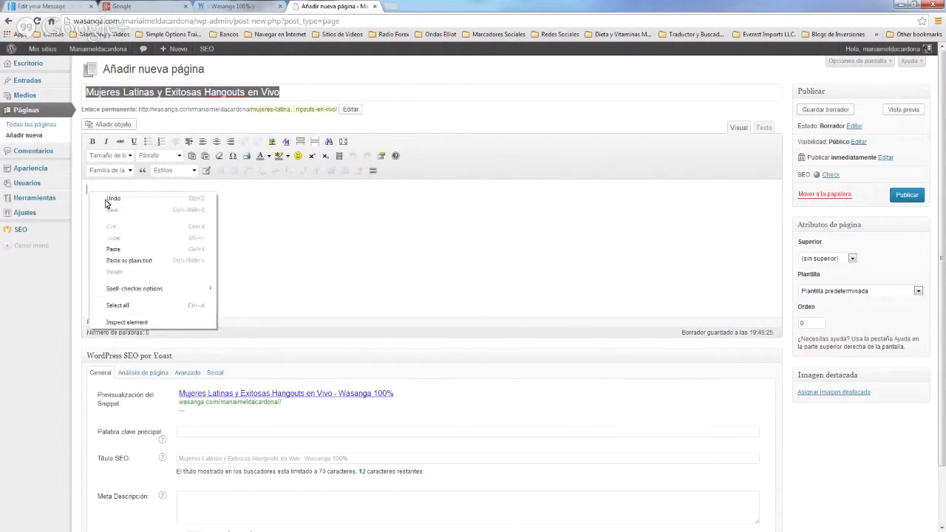
pyautogui.click(113, 244)
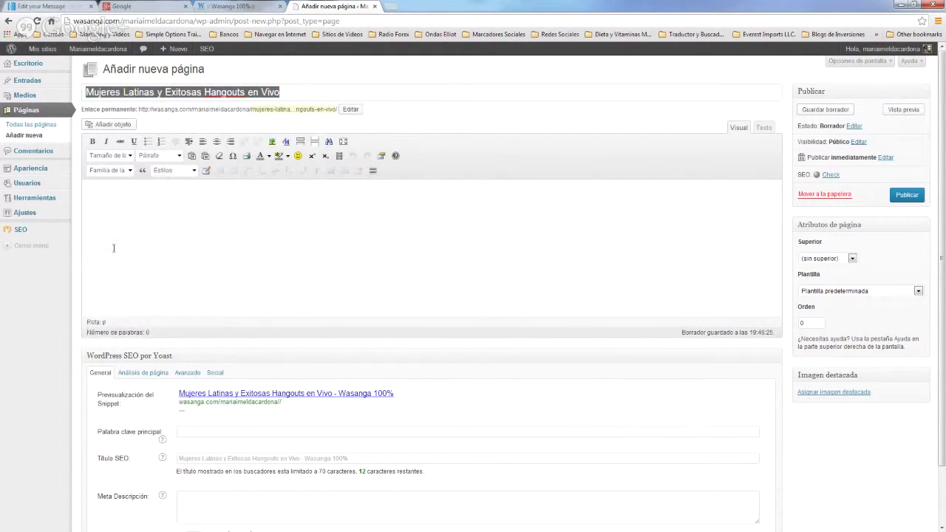
# Format the pasted line in the page body as a Título 1 heading
pyautogui.click(88, 191)
pyautogui.moveTo(88, 191); pyautogui.dragTo(260, 196)
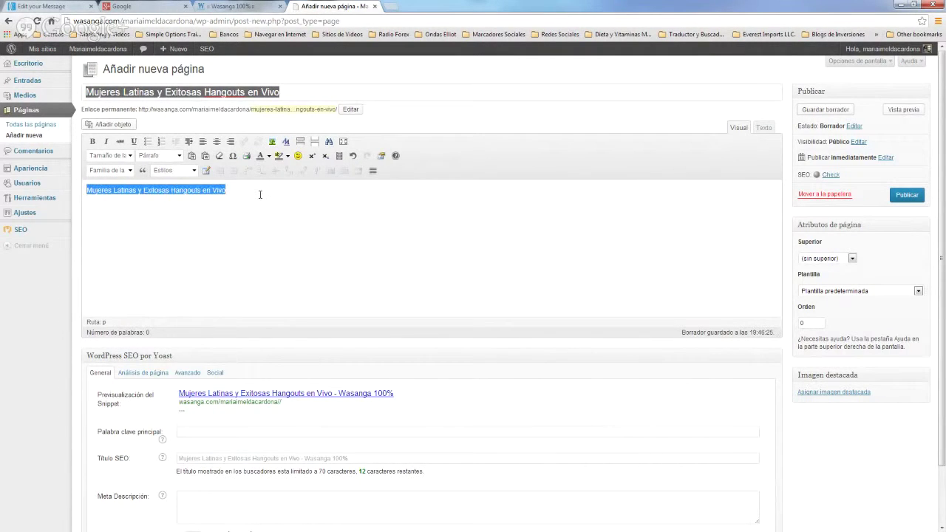
pyautogui.click(180, 156)
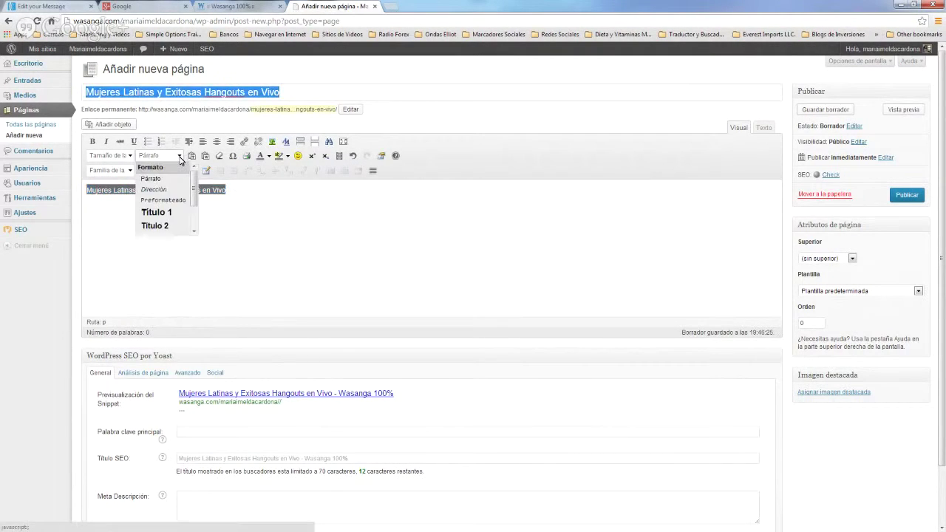
pyautogui.click(154, 226)
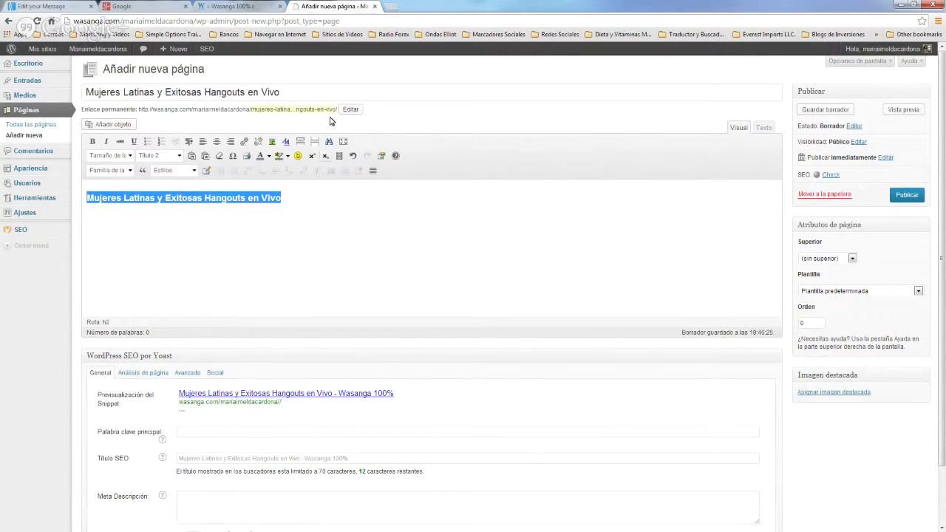
pyautogui.click(179, 156)
pyautogui.click(153, 210)
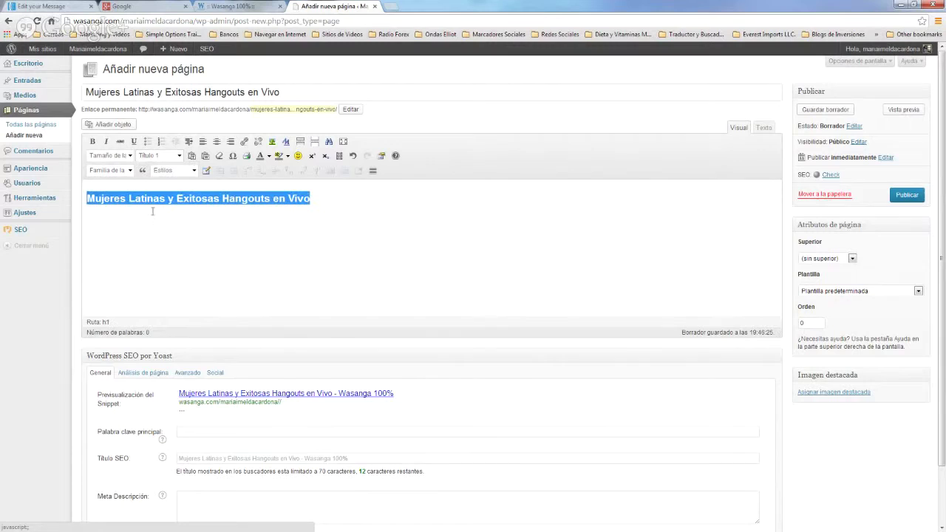
pyautogui.click(325, 202)
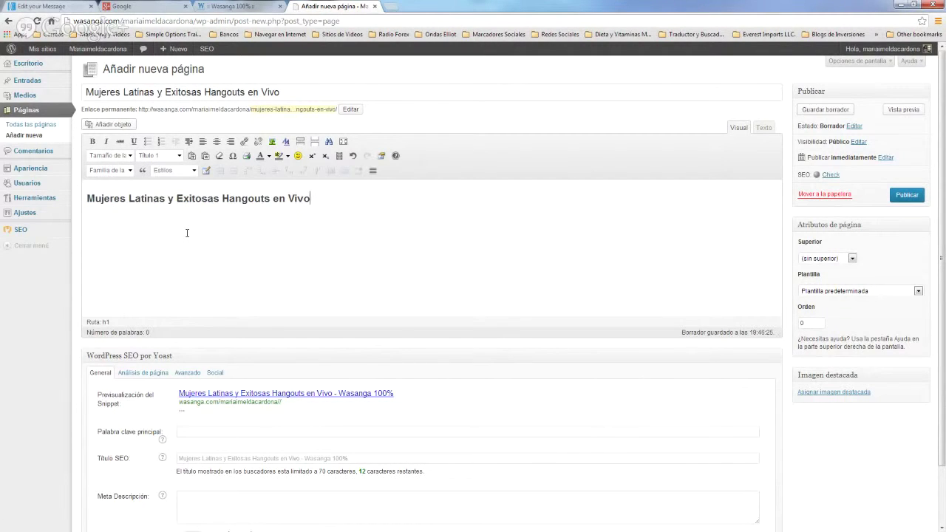
# Center the heading in the page body and set its font size to 6 (24pt)
pyautogui.moveTo(87, 198); pyautogui.dragTo(317, 201)
pyautogui.click(216, 141)
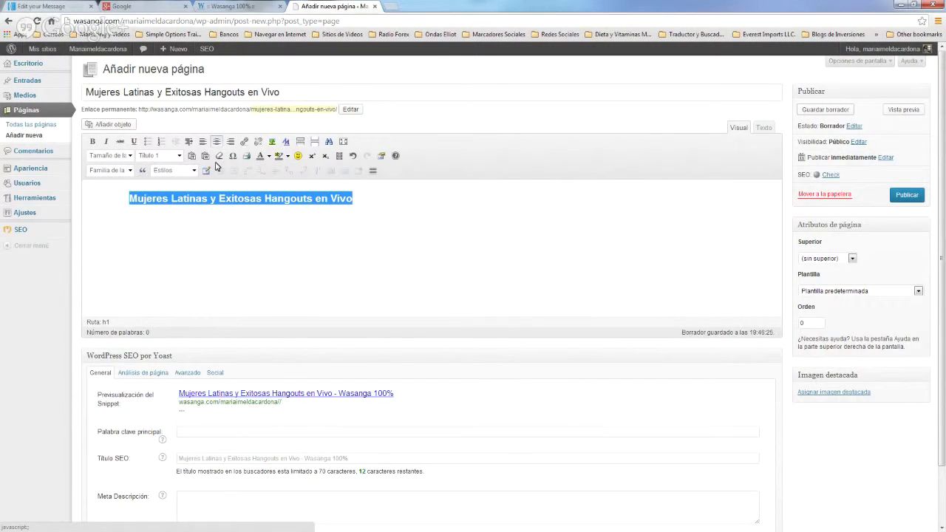
pyautogui.click(130, 156)
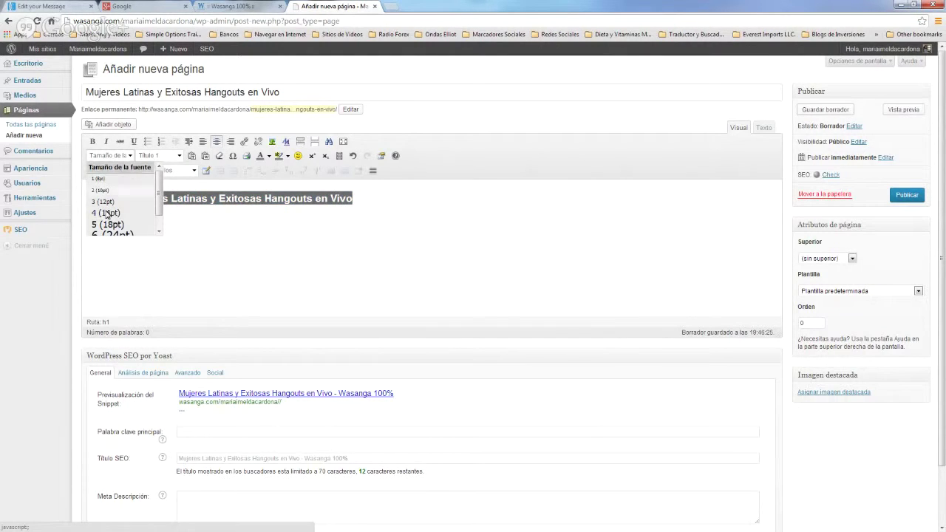
pyautogui.click(111, 233)
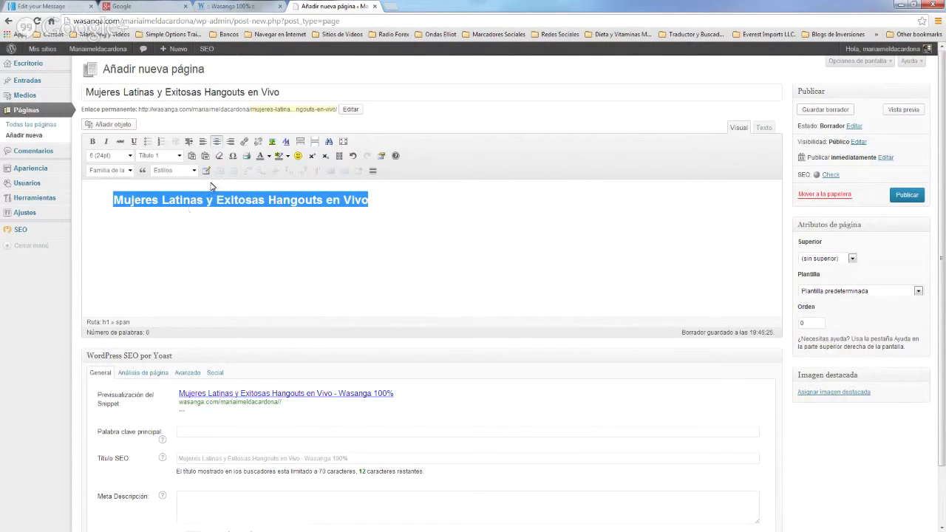
# Apply a magenta background highlight to the heading in the page body
pyautogui.click(288, 157)
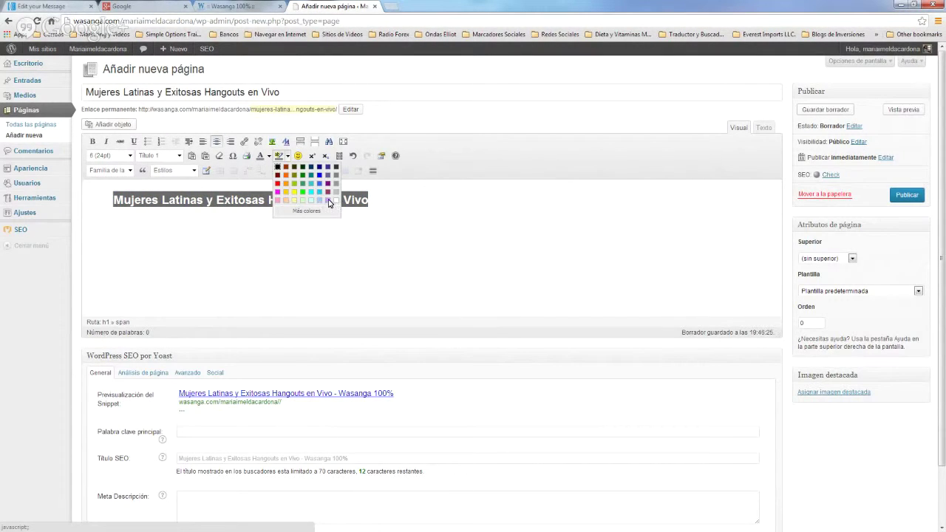
pyautogui.click(281, 195)
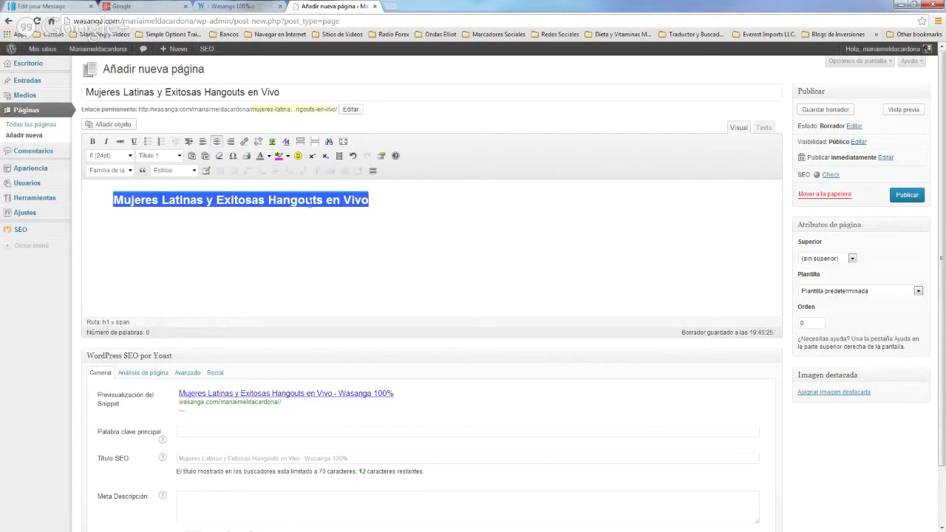
pyautogui.click(404, 198)
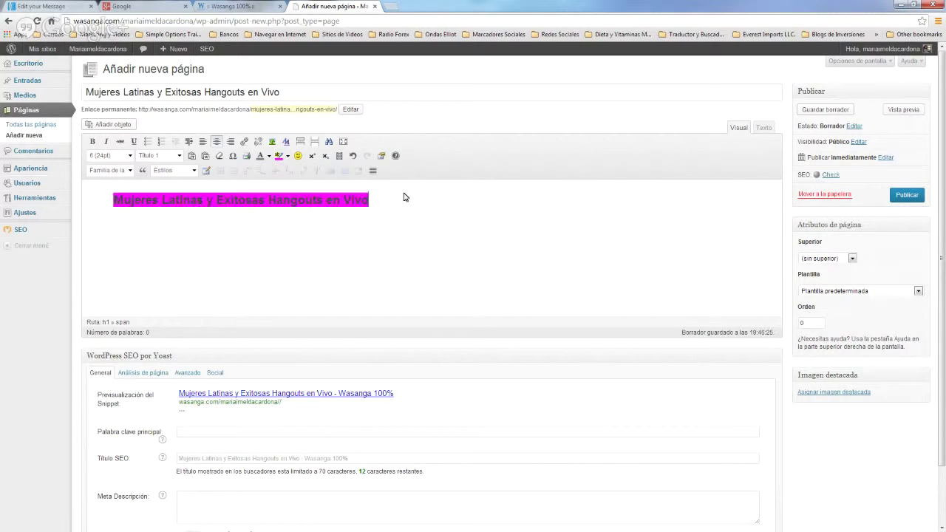
# Try to switch the heading to a white background and black text without selecting it
pyautogui.click(287, 157)
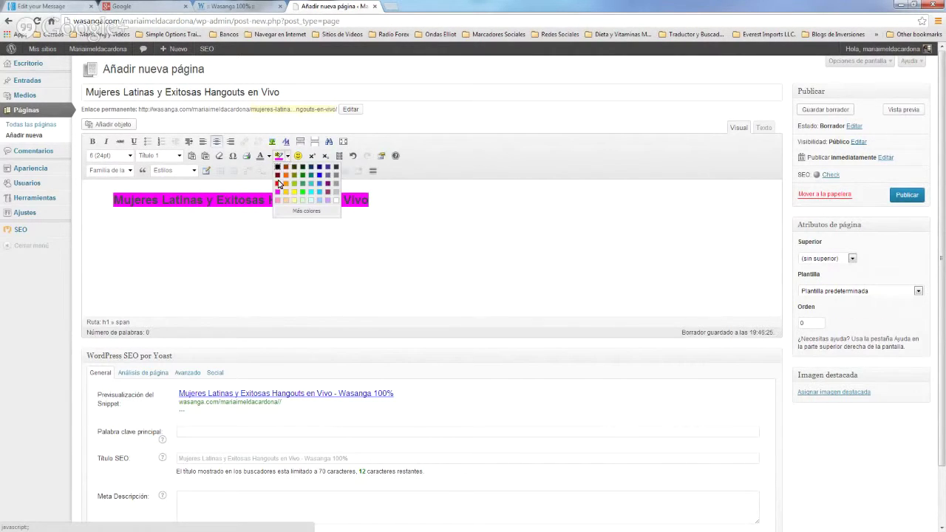
pyautogui.click(333, 201)
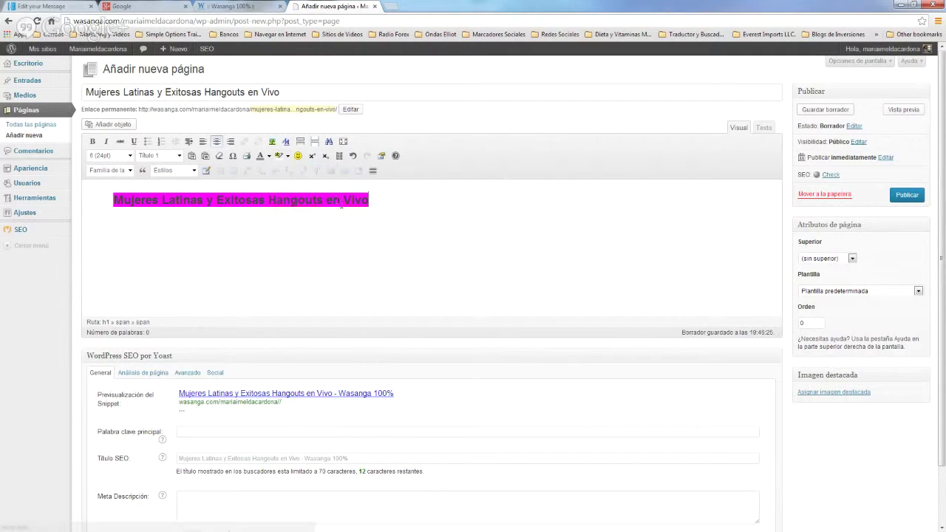
pyautogui.click(269, 156)
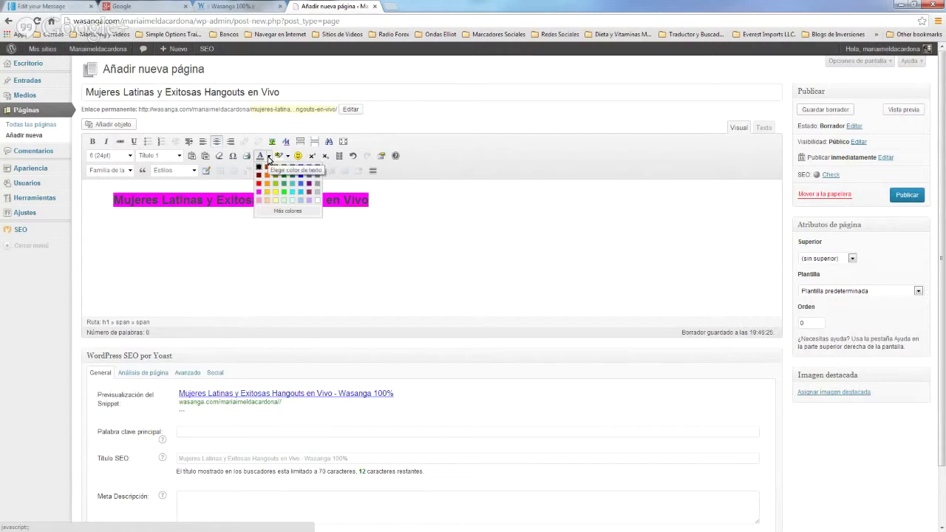
pyautogui.click(258, 168)
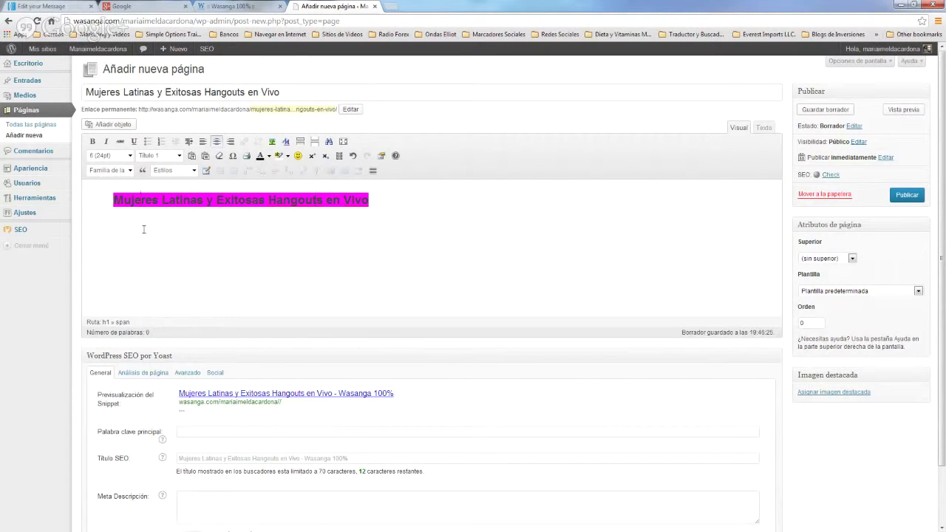
# Select the whole heading in the page body and set its background color to white
pyautogui.moveTo(111, 201); pyautogui.dragTo(370, 201)
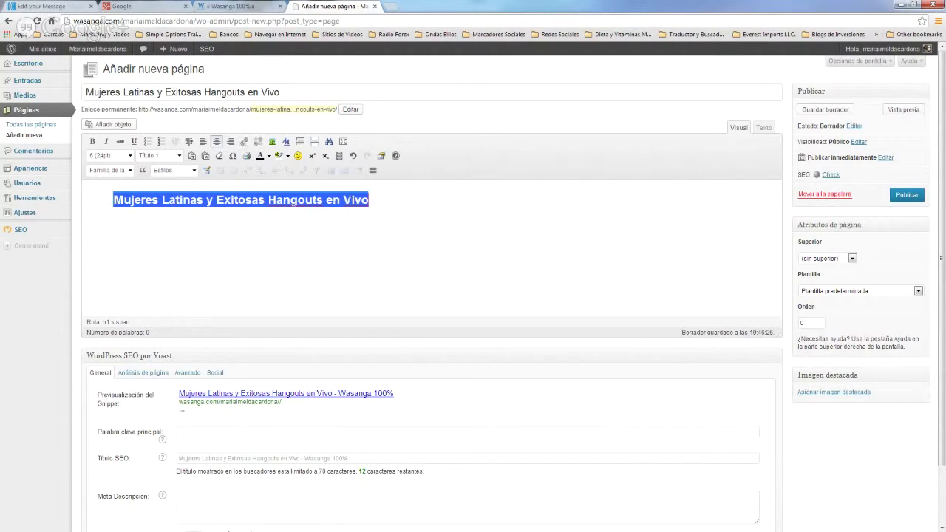
pyautogui.click(288, 156)
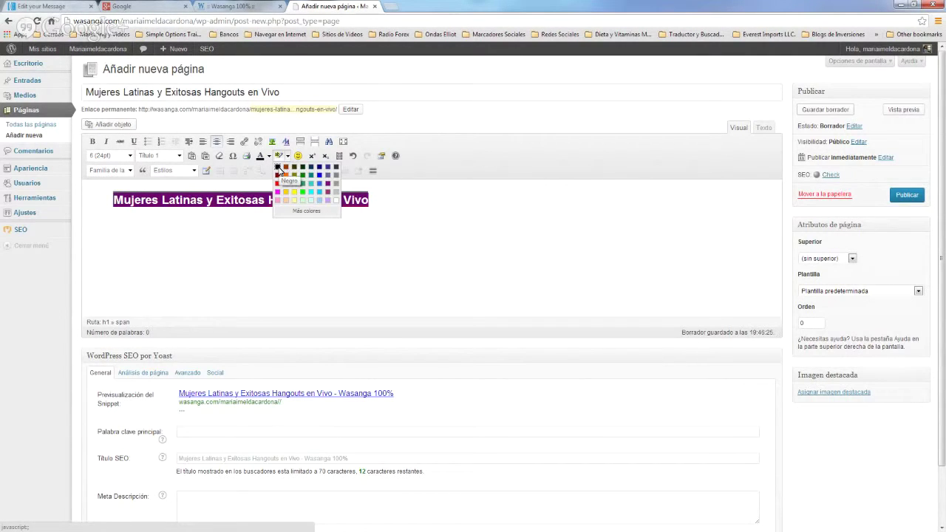
pyautogui.click(336, 201)
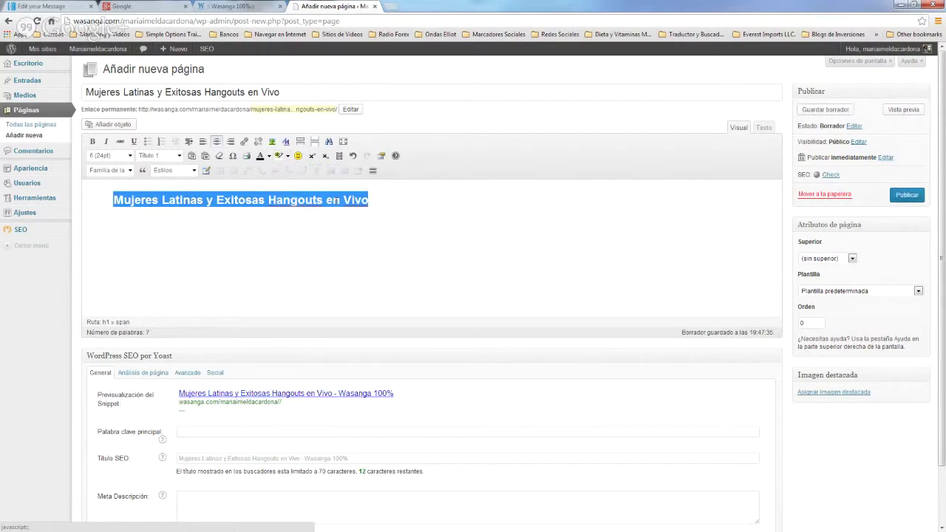
pyautogui.click(385, 200)
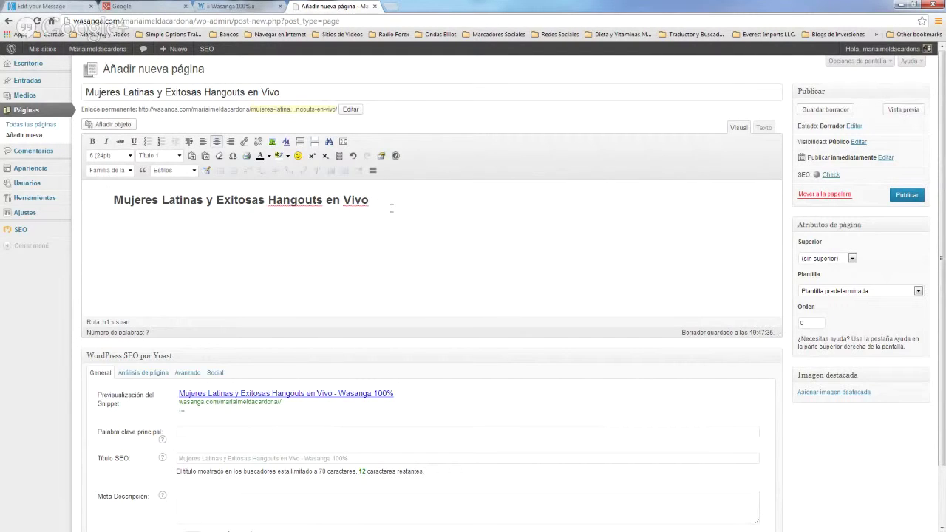
# Set the text color of the whole heading in the page body to magenta
pyautogui.moveTo(112, 201); pyautogui.dragTo(375, 201)
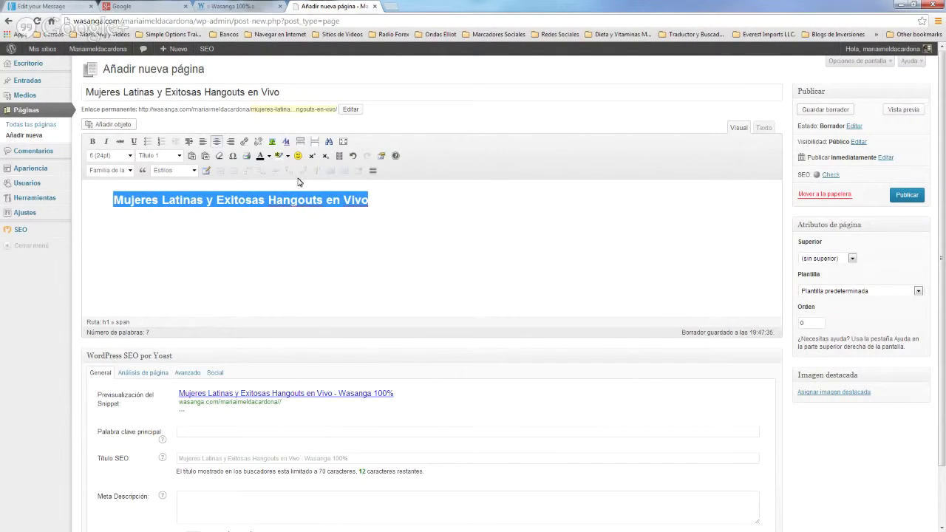
pyautogui.click(269, 156)
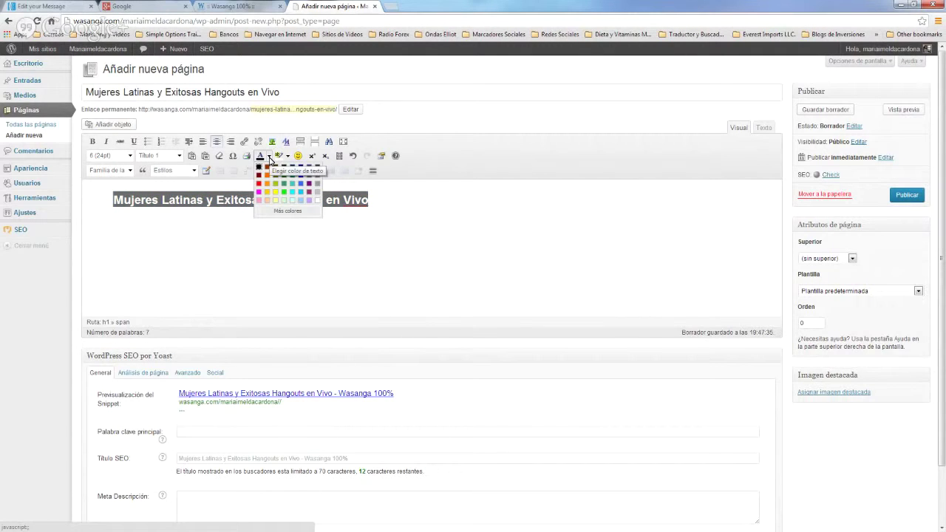
pyautogui.click(259, 192)
pyautogui.click(391, 206)
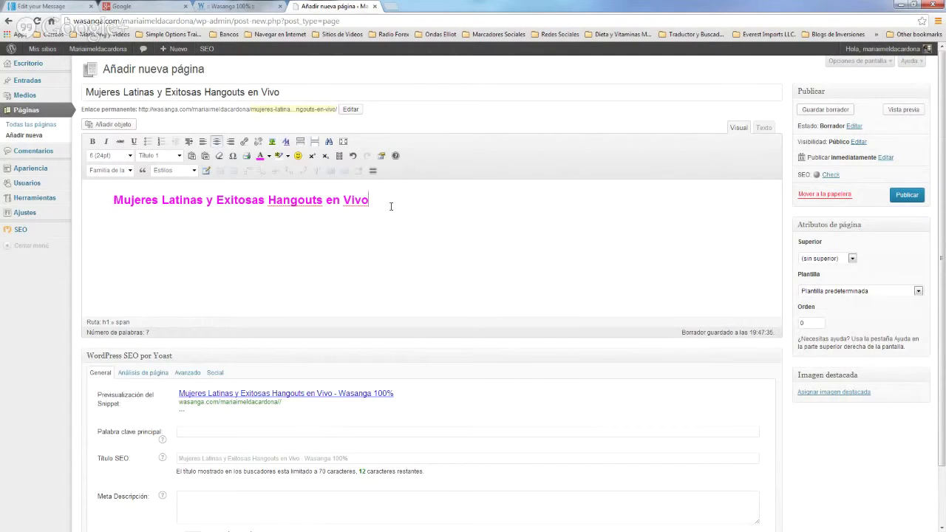
# Below the heading, write "Bienvenidos a qui encontraras las historia personal de como una mujer llega al exito" and start a new line
pyautogui.press('Return')
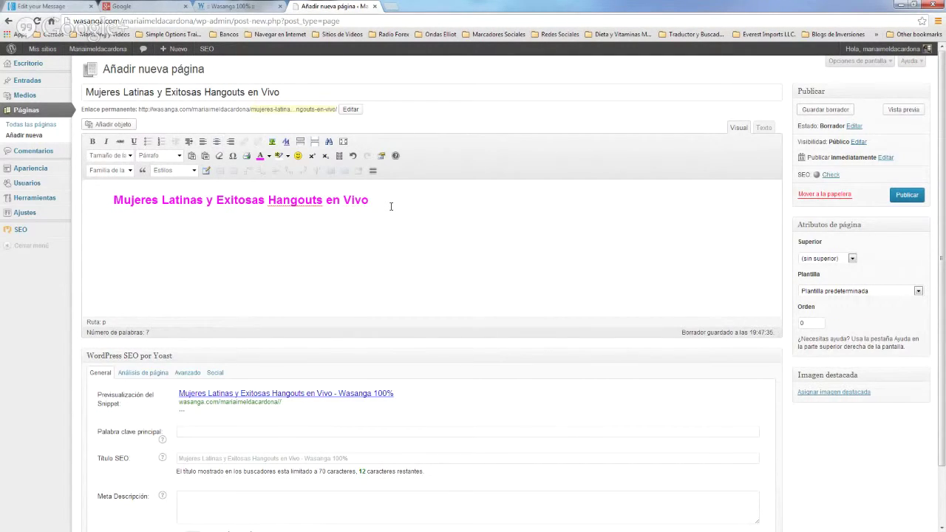
pyautogui.write('b')
pyautogui.press('BackSpace')
pyautogui.write('Bienvenidos a qui encontraras las hisp')
pyautogui.press('BackSpace')
pyautogui.press('BackSpace')
pyautogui.press('BackSpace')
pyautogui.press('BackSpace')
pyautogui.press('BackSpace')
pyautogui.press('BackSpace')
pyautogui.press('BackSpace')
pyautogui.press('BackSpace')
pyautogui.write('las his')
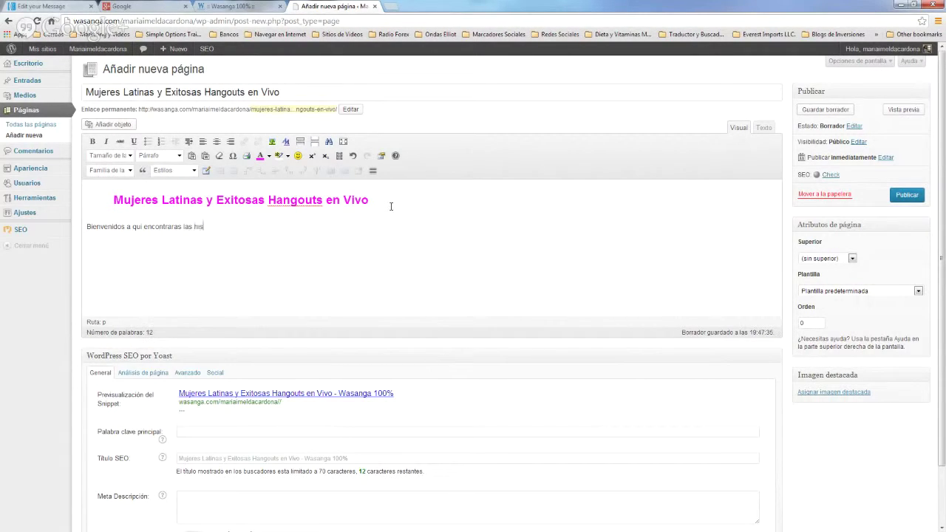
pyautogui.write('torias de exito')
pyautogui.press('BackSpace')
pyautogui.press('BackSpace')
pyautogui.press('BackSpace')
pyautogui.press('BackSpace')
pyautogui.press('BackSpace')
pyautogui.press('BackSpace')
pyautogui.press('BackSpace')
pyautogui.press('BackSpace')
pyautogui.press('BackSpace')
pyautogui.press('BackSpace')
pyautogui.press('BackSpace')
pyautogui.write('s')
pyautogui.press('BackSpace')
pyautogui.write('personal de como una mujer llega ')
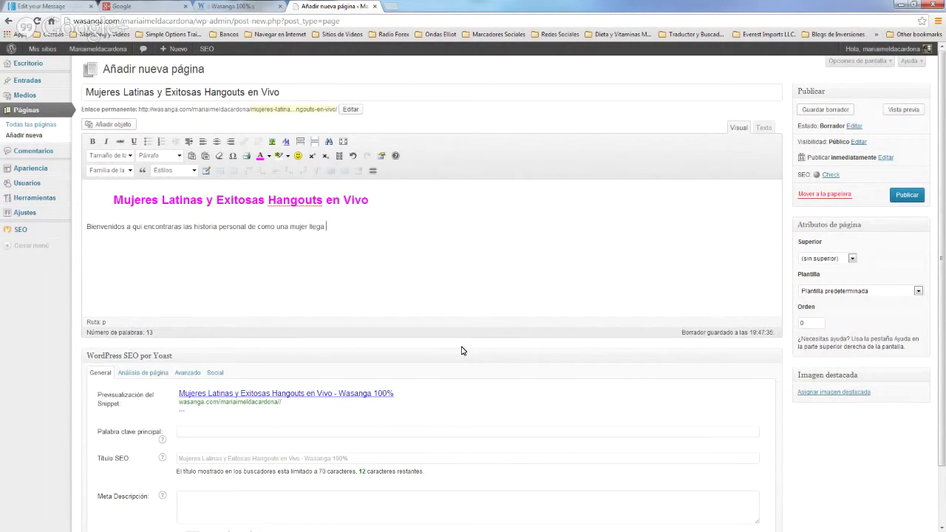
pyautogui.write('al exito')
pyautogui.press('Return')
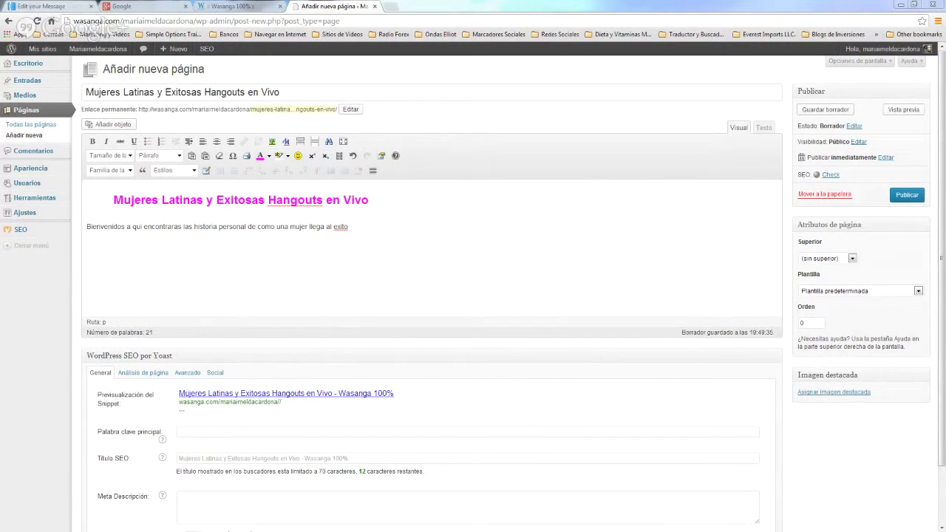
pyautogui.click(361, 224)
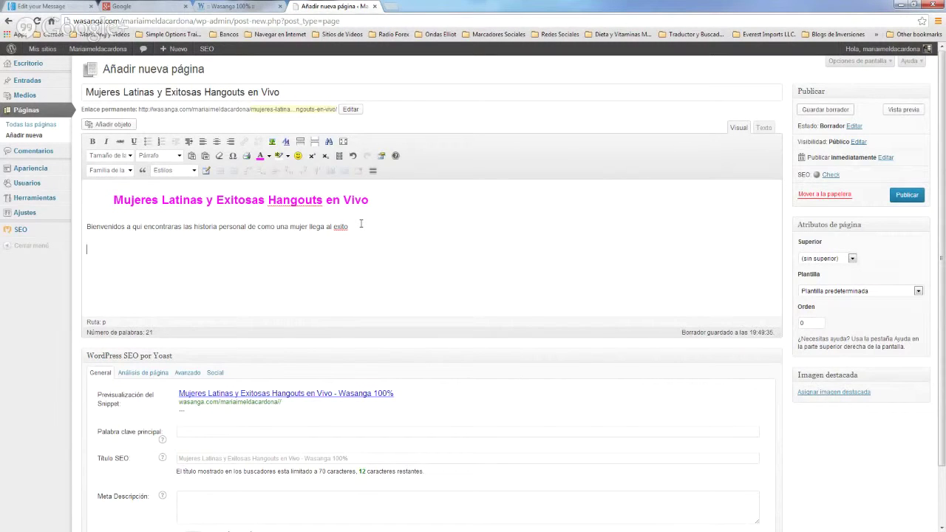
pyautogui.rightClick(102, 246)
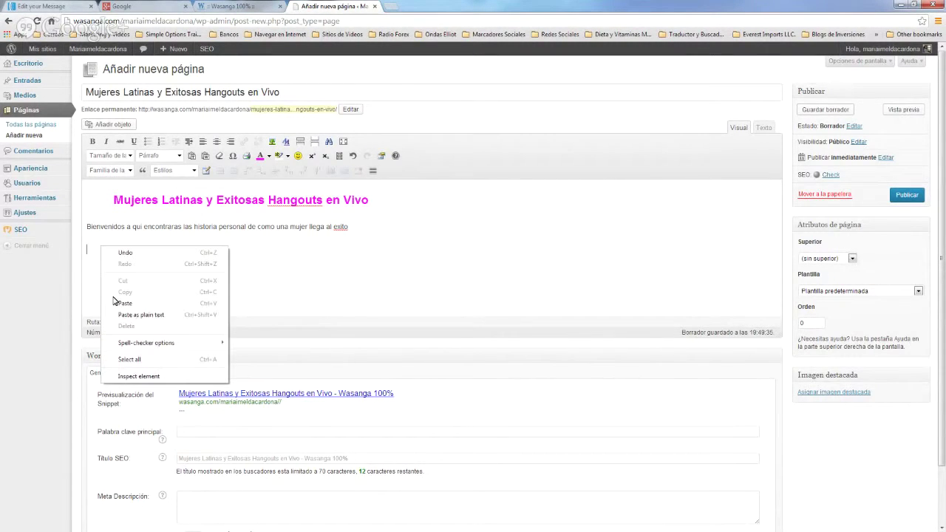
pyautogui.click(123, 303)
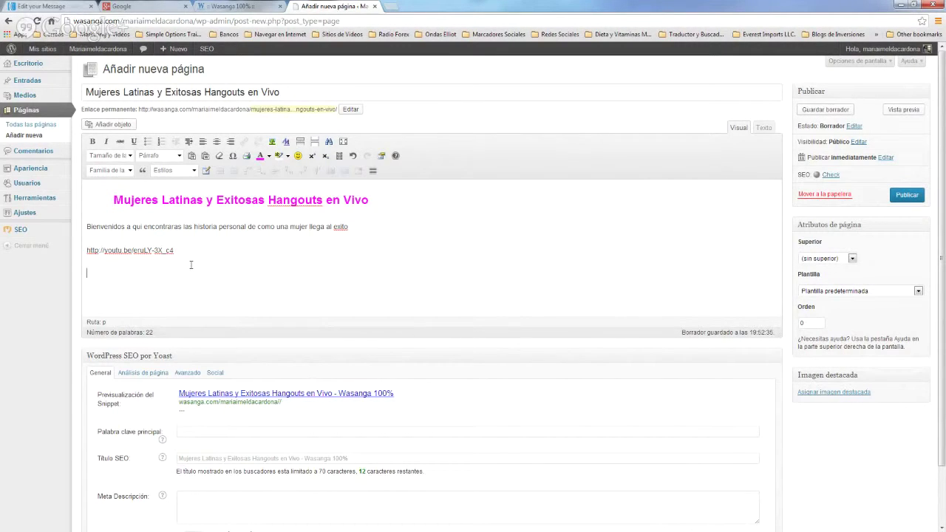
# Publish the page and check it on the live site before returning to its editor
pyautogui.click(907, 196)
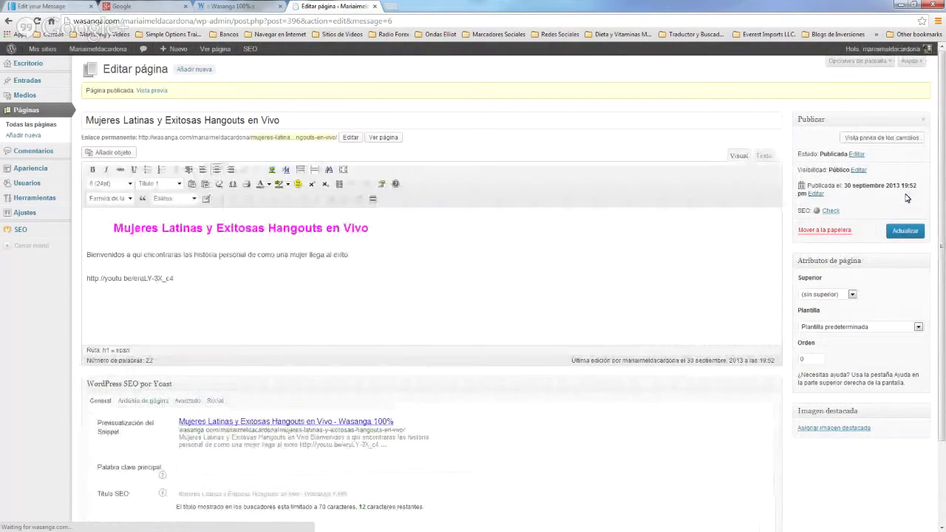
pyautogui.click(384, 139)
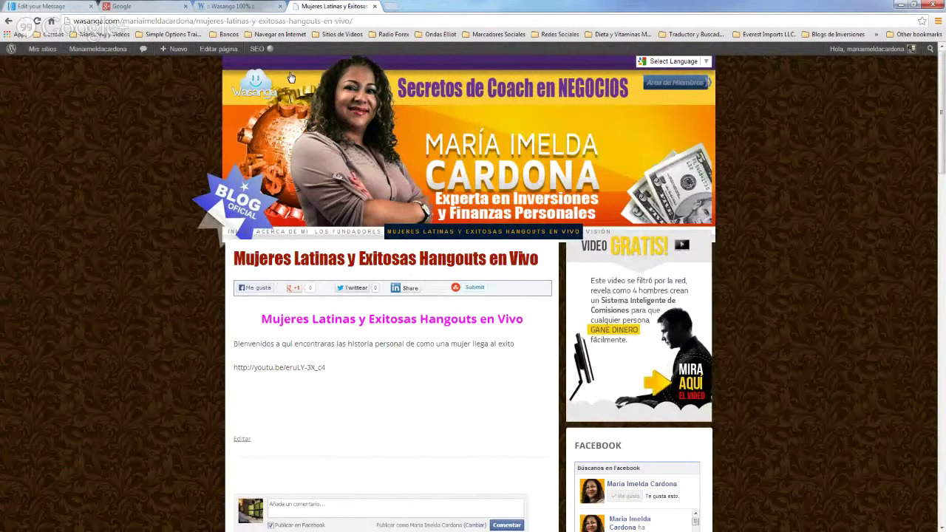
pyautogui.click(218, 48)
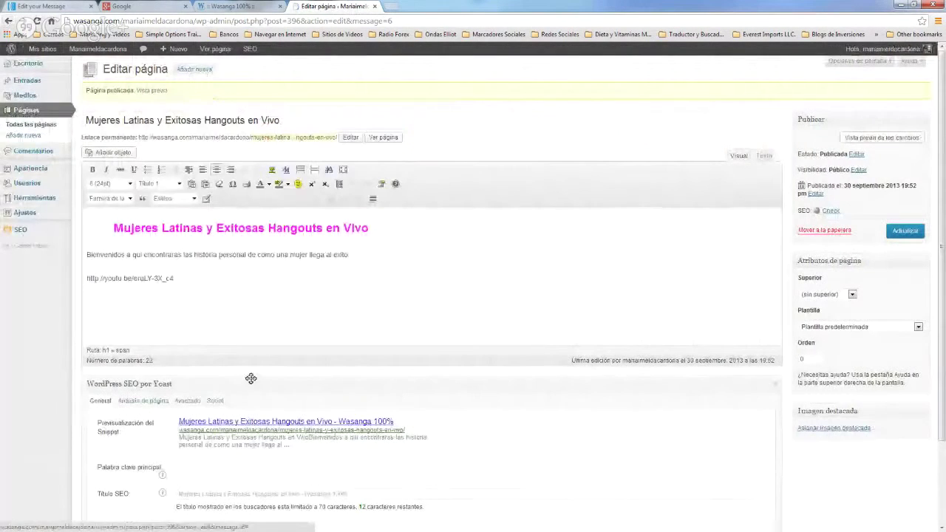
# Paste an existing embed shortcode with width 640 and height 360 in front of the YouTube link
pyautogui.click(87, 278)
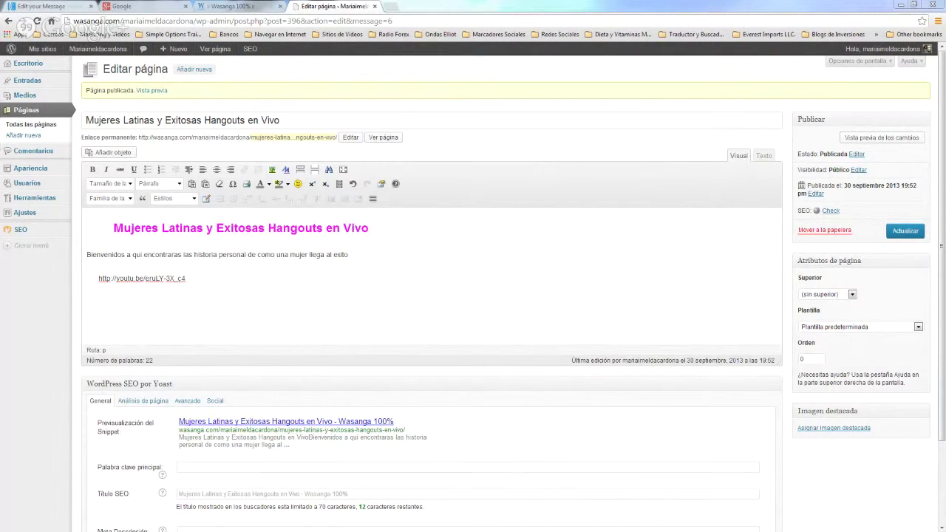
pyautogui.click(91, 278)
pyautogui.rightClick(92, 279)
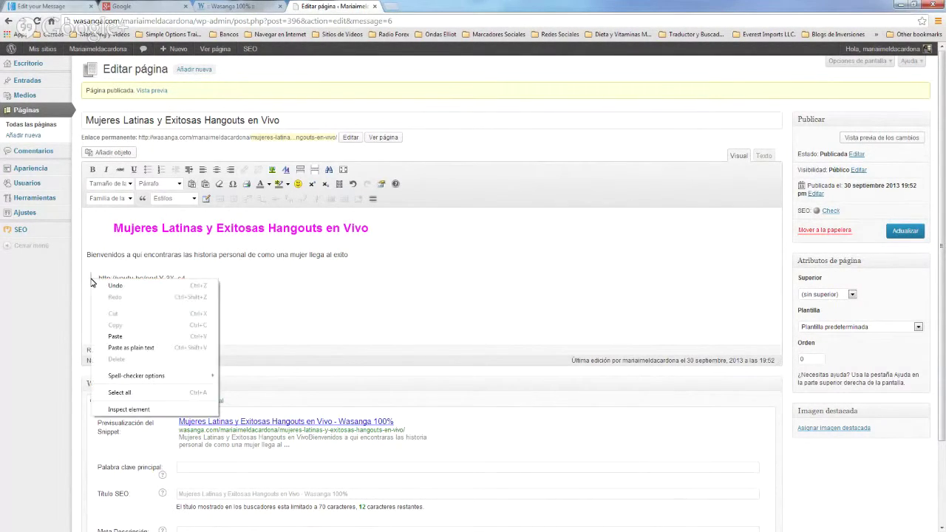
pyautogui.click(121, 334)
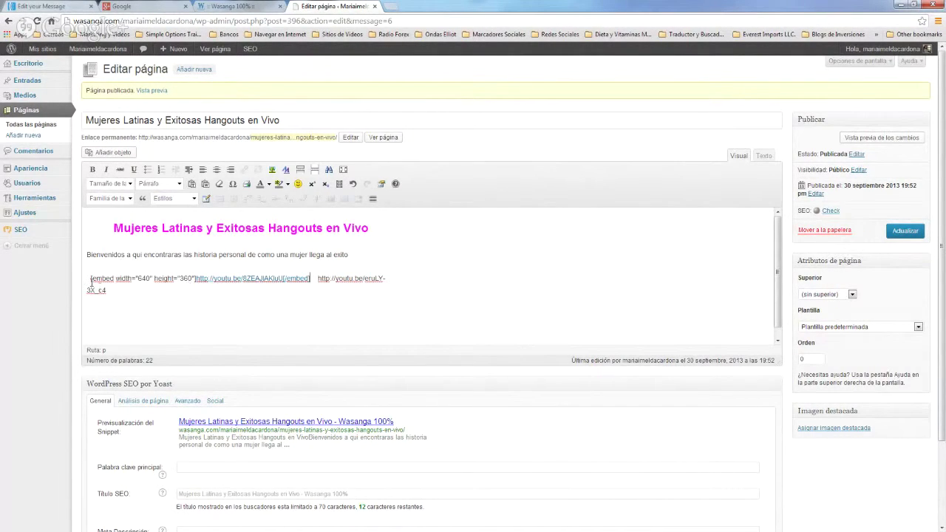
pyautogui.moveTo(91, 279); pyautogui.dragTo(405, 303)
pyautogui.press('BackSpace')
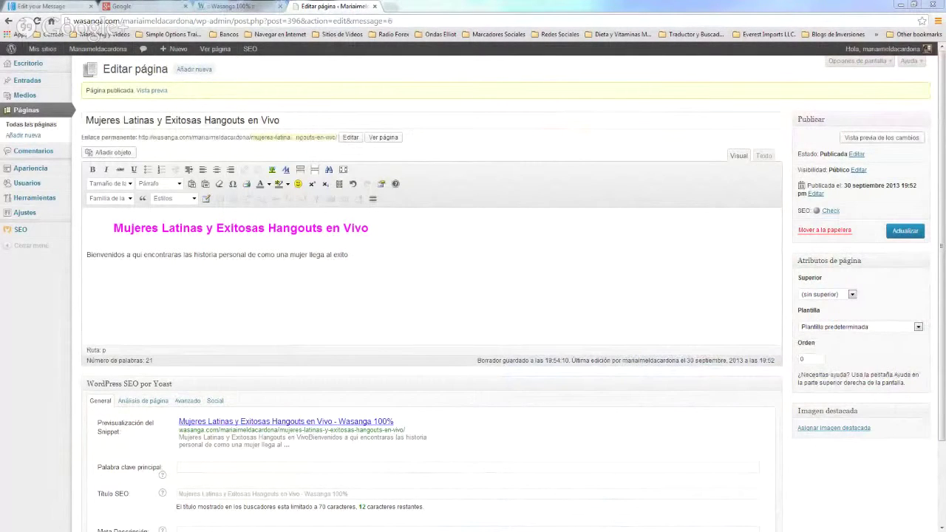
pyautogui.rightClick(90, 283)
pyautogui.click(113, 341)
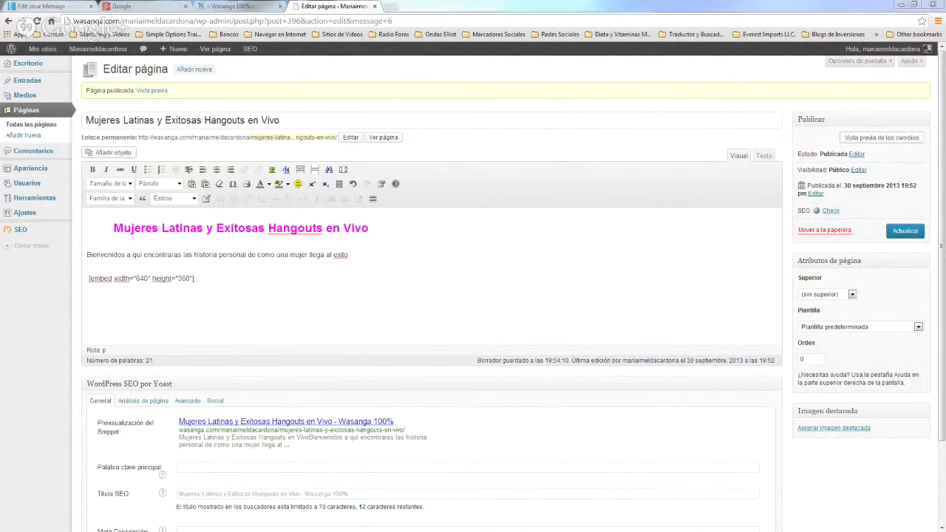
pyautogui.rightClick(201, 283)
pyautogui.click(218, 341)
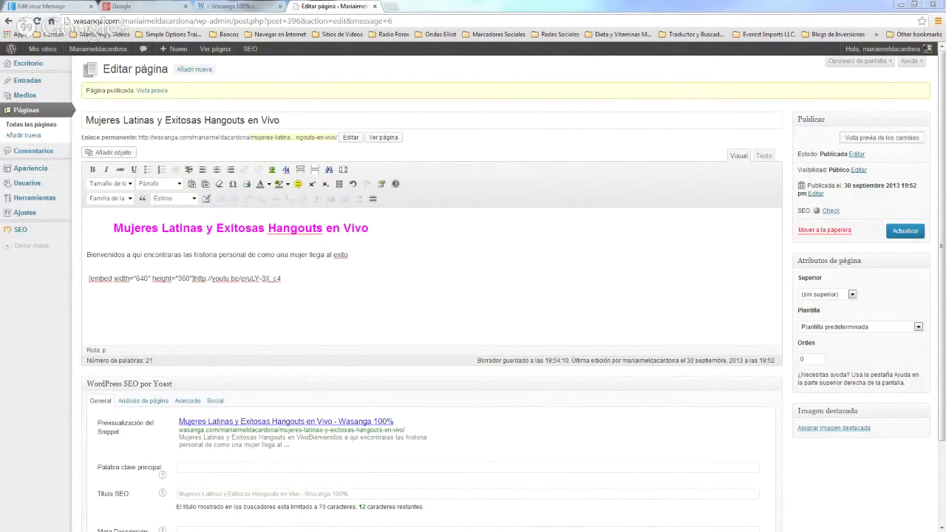
pyautogui.rightClick(286, 279)
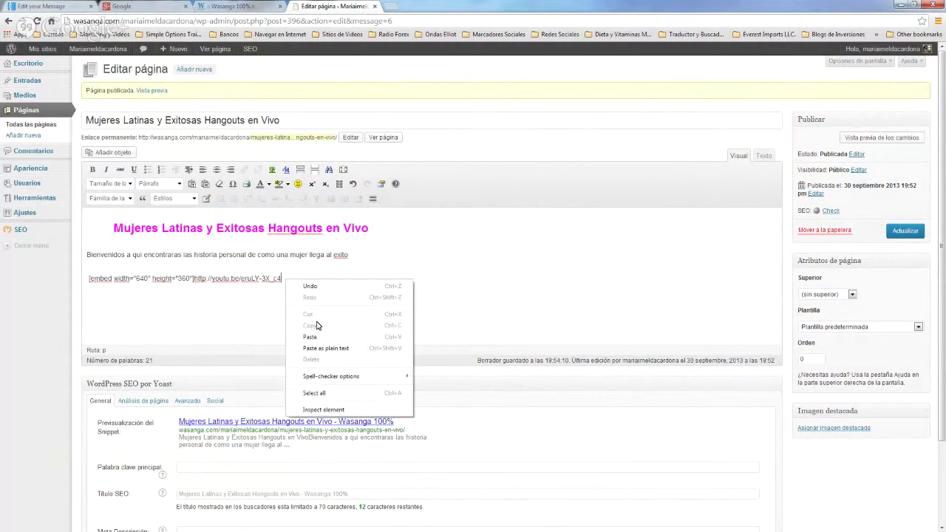
pyautogui.click(311, 330)
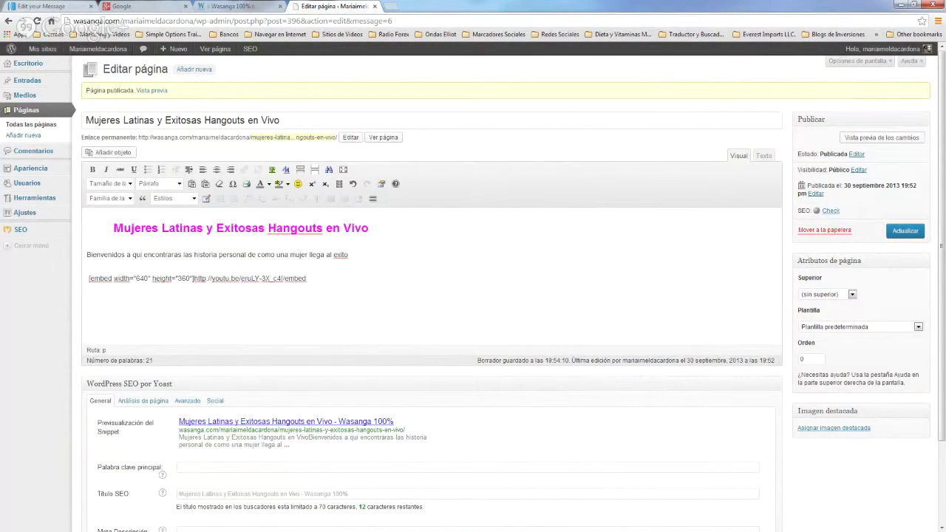
# Update the page and check the embed on the live site before going back to the editor
pyautogui.click(908, 232)
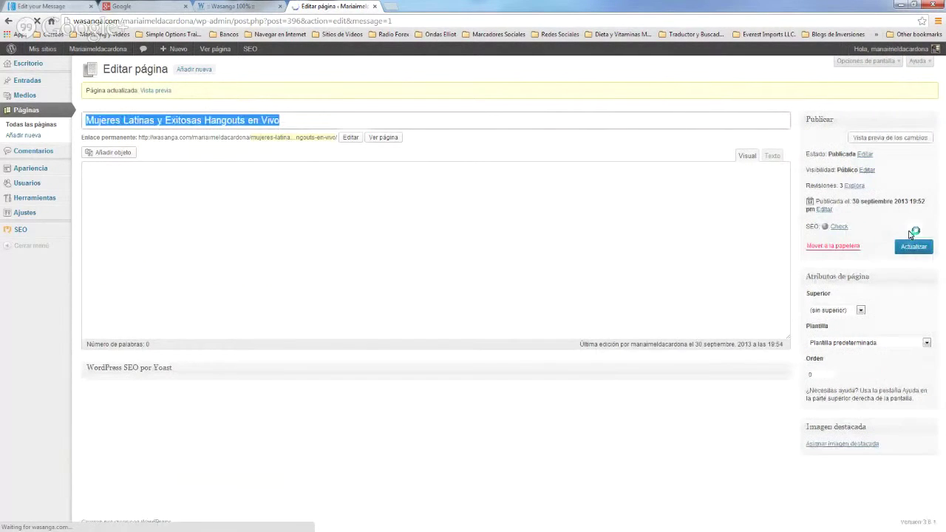
pyautogui.click(385, 138)
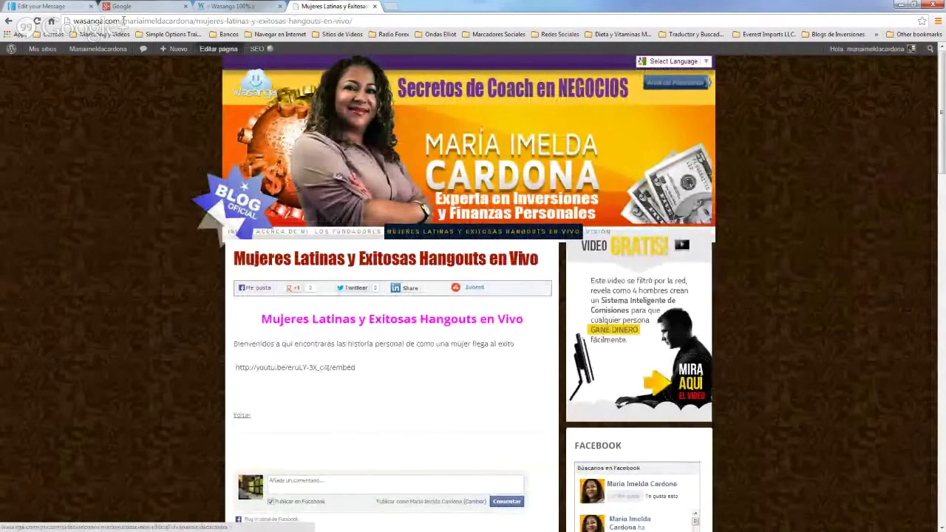
pyautogui.click(8, 20)
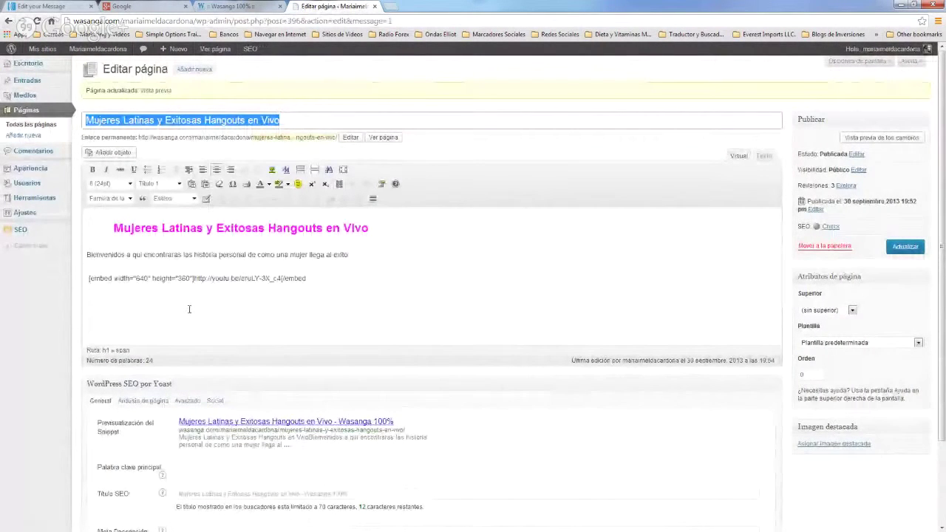
pyautogui.click(88, 278)
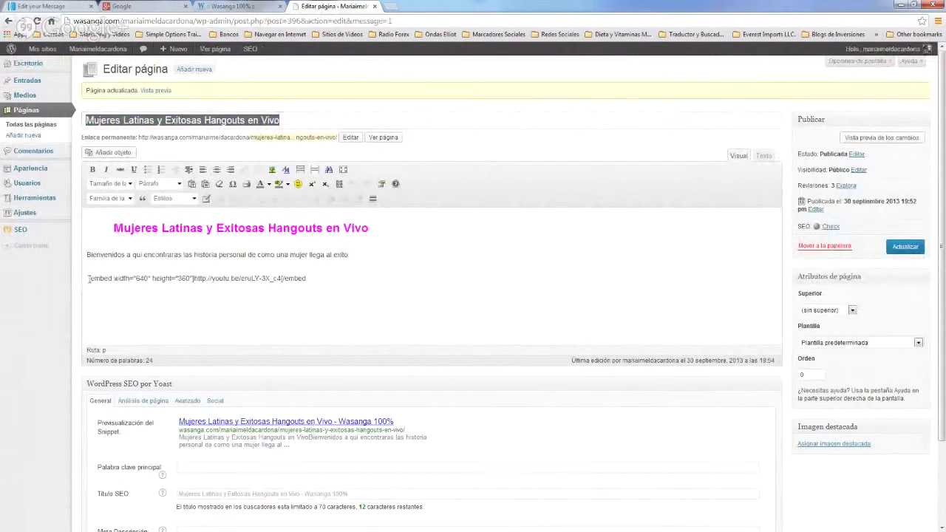
pyautogui.press('BackSpace')
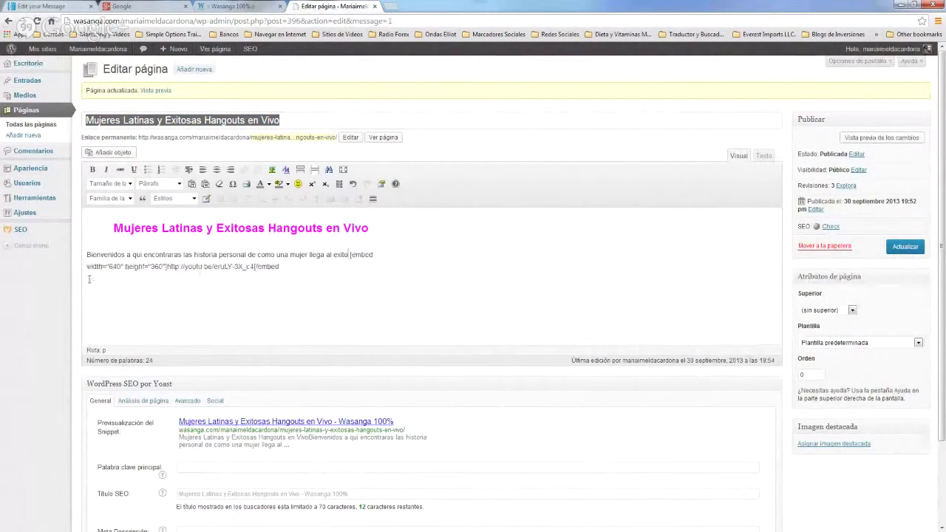
pyautogui.hotkey('ctrl', 'z')
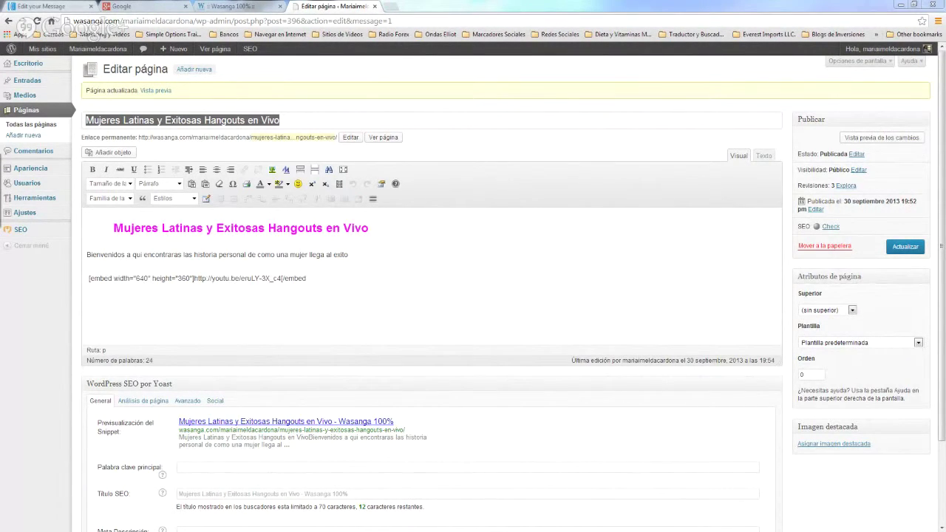
pyautogui.click(194, 278)
pyautogui.moveTo(194, 278); pyautogui.dragTo(281, 279)
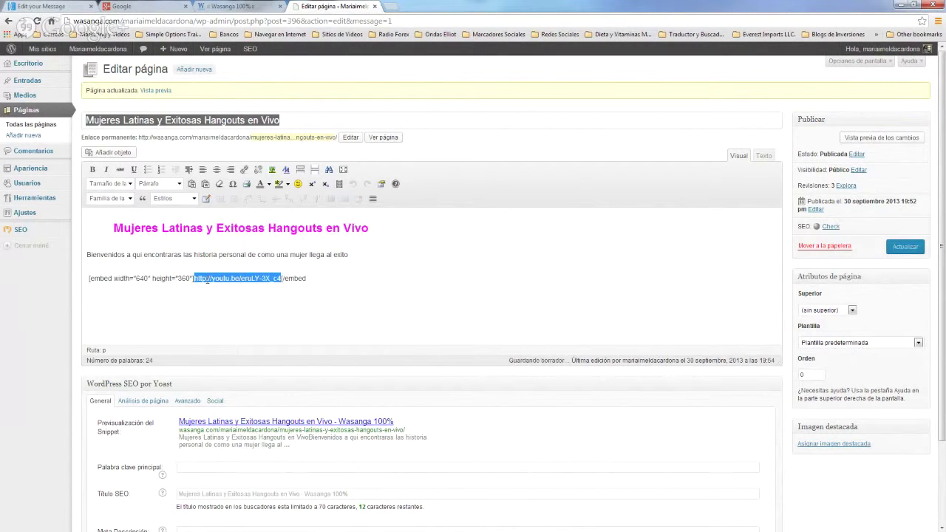
pyautogui.rightClick(202, 279)
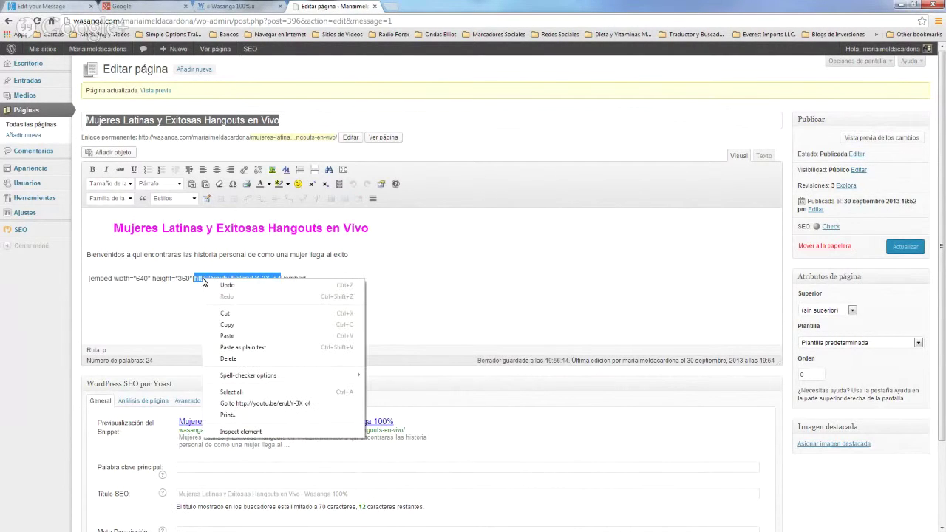
pyautogui.click(228, 336)
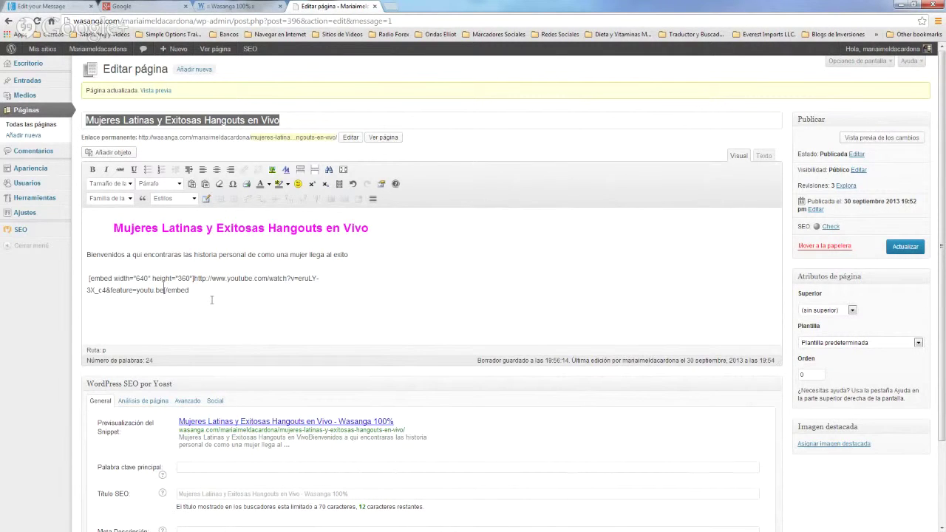
pyautogui.write('[')
pyautogui.write(']')
# Update the page with the corrected shortcode and open its published version
pyautogui.click(908, 249)
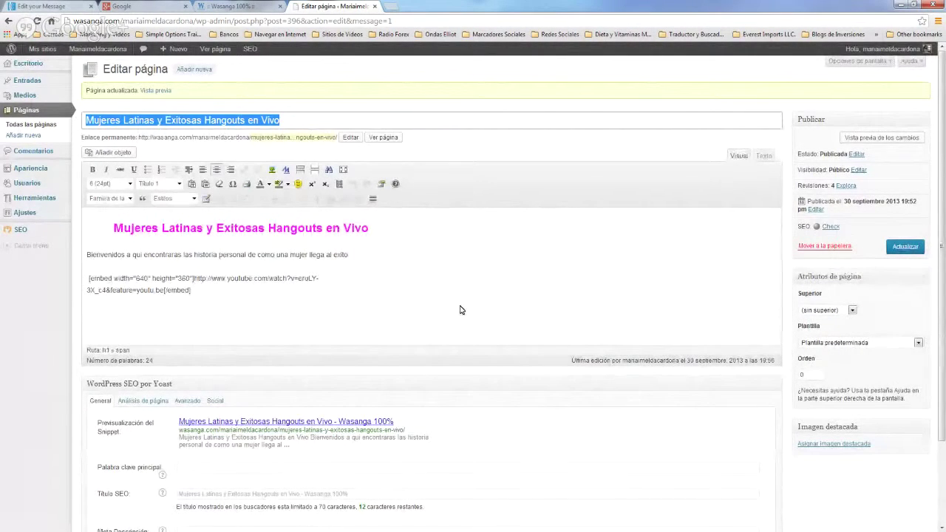
pyautogui.click(195, 290)
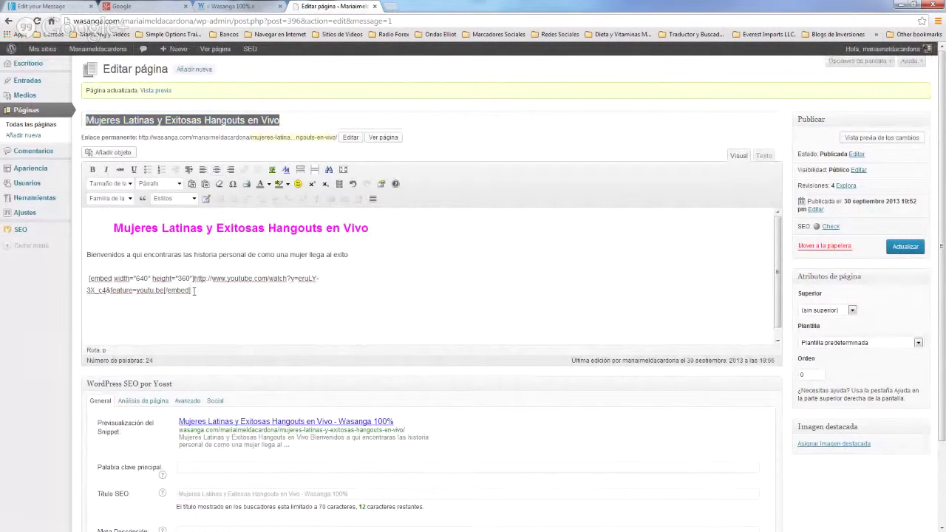
pyautogui.click(908, 250)
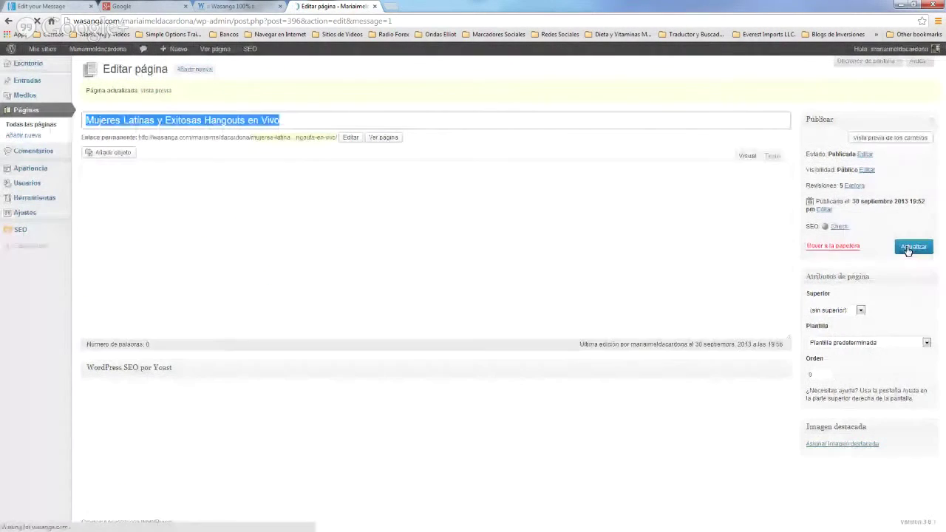
pyautogui.click(381, 140)
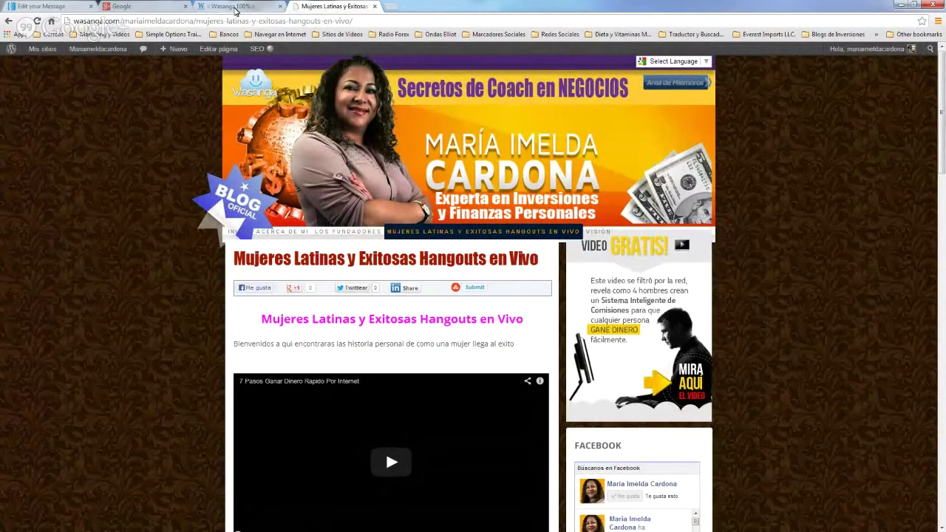
# Reopen the published page from its editor and copy its full web address
pyautogui.click(218, 49)
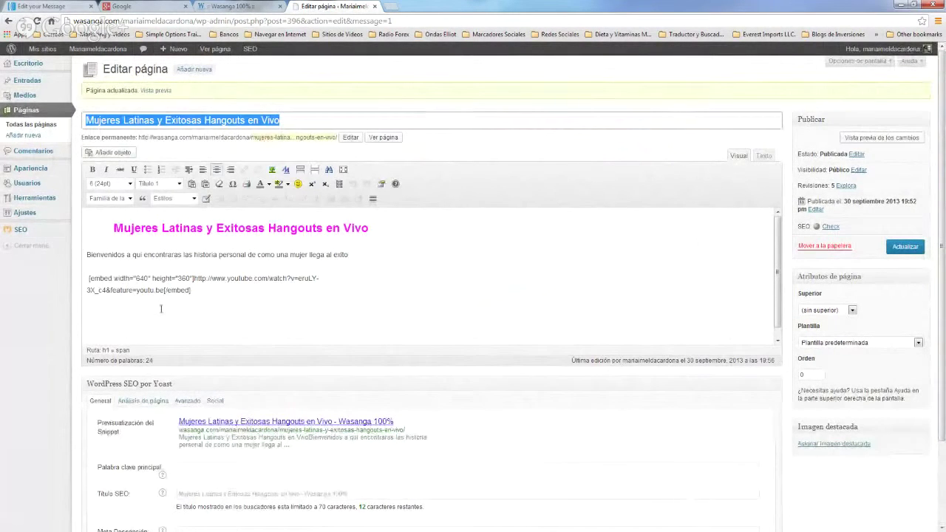
pyautogui.click(381, 139)
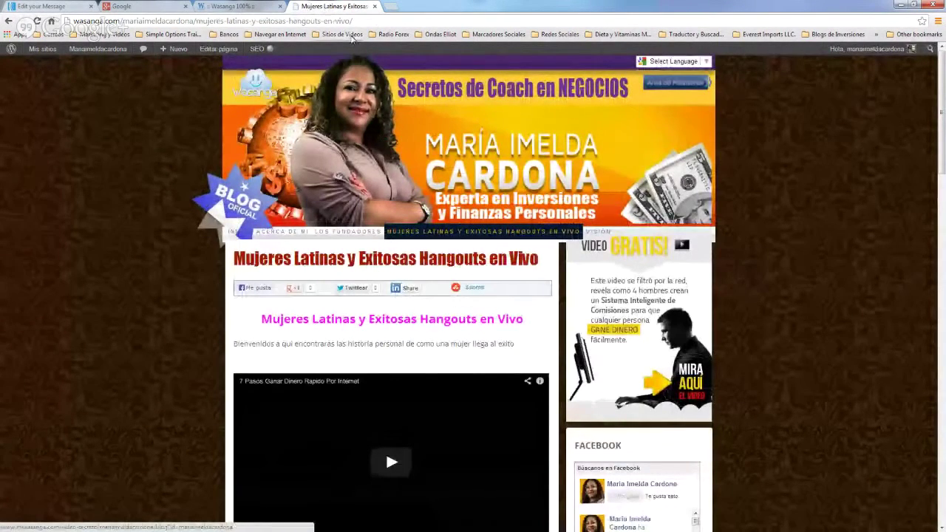
pyautogui.moveTo(358, 22); pyautogui.dragTo(80, 28)
pyautogui.rightClick(107, 18)
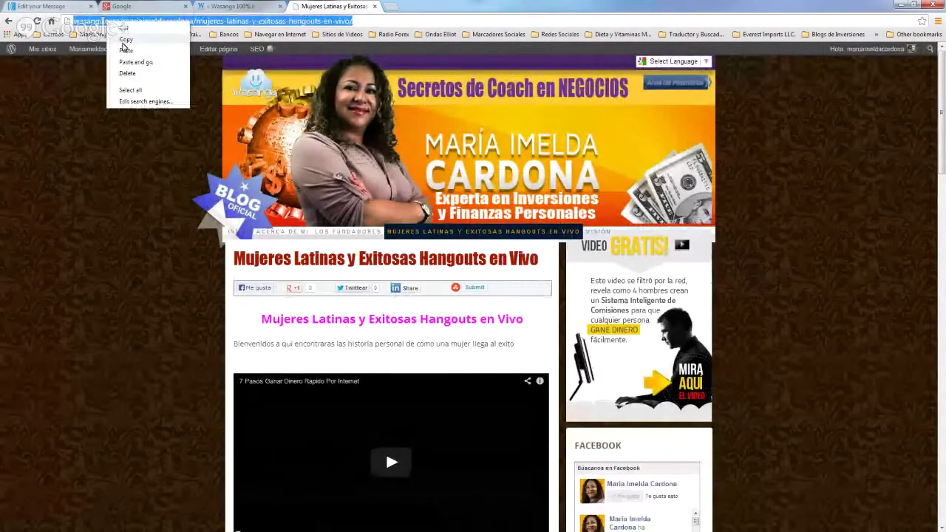
pyautogui.click(123, 43)
pyautogui.hotkey('alt', 'Tab')
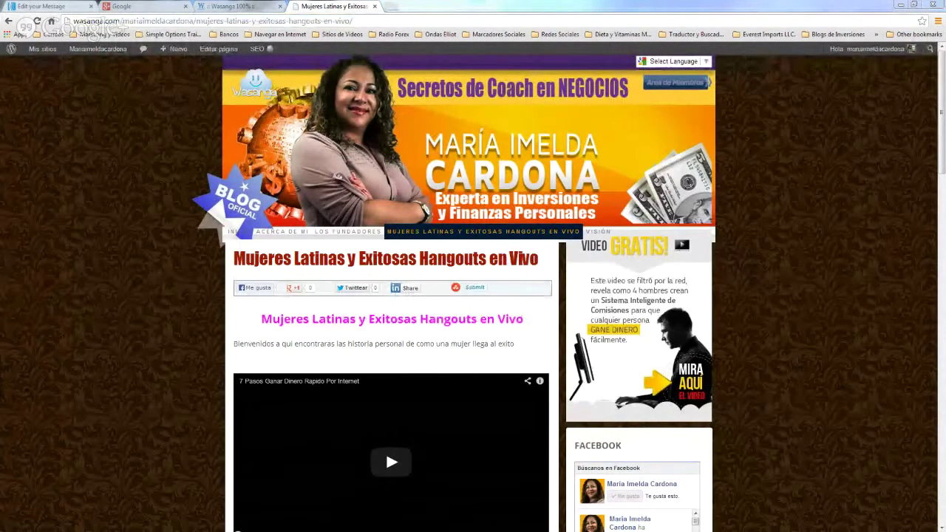
# Look over the published page and its embedded video, then revisit the editor and view the live page again
pyautogui.scroll(-1, 495, 399)
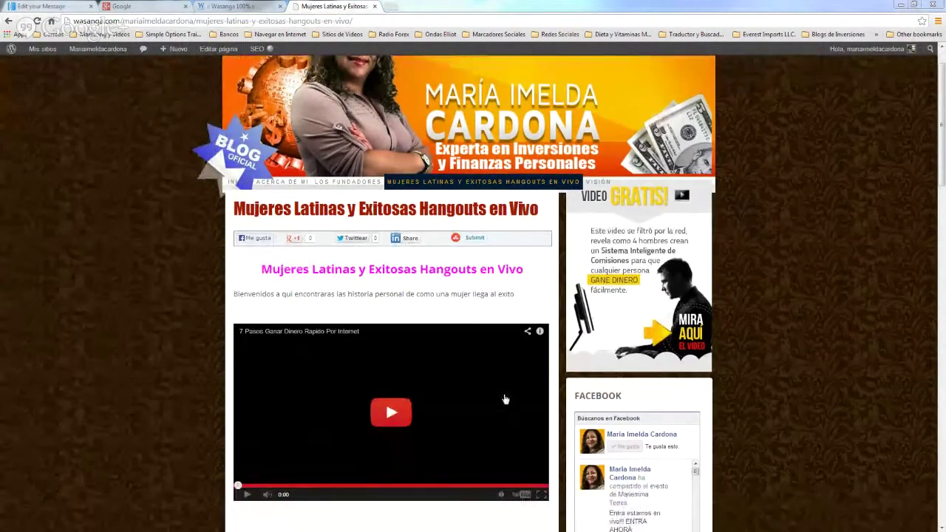
pyautogui.scroll(-1, 505, 400)
pyautogui.scroll(2, 506, 399)
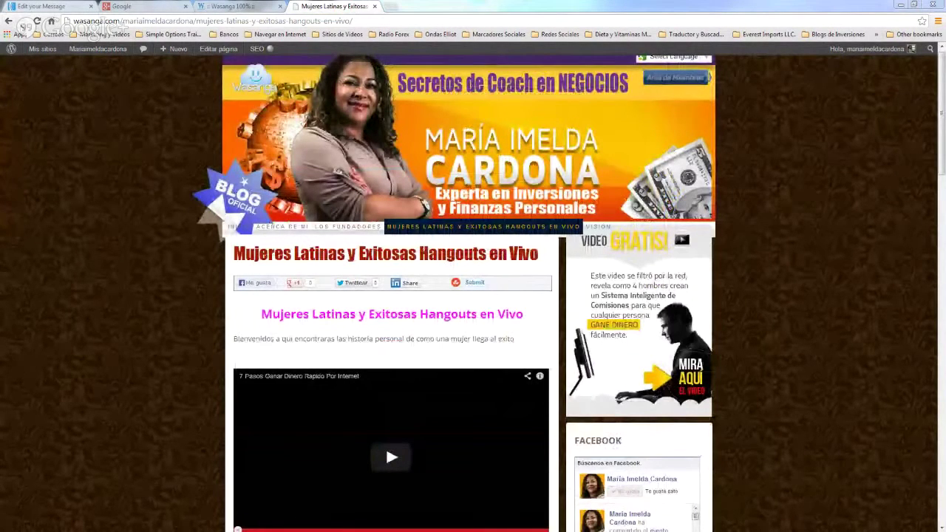
pyautogui.click(6, 25)
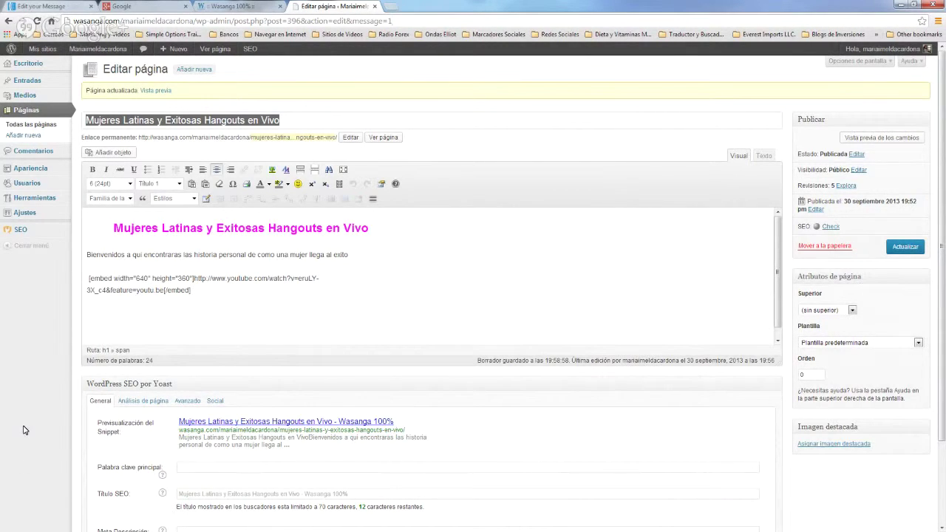
pyautogui.click(380, 141)
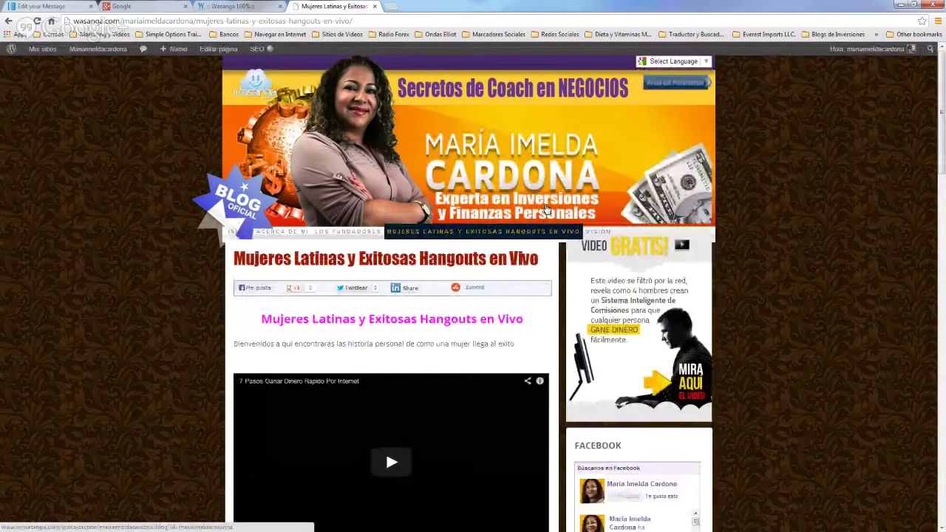
# Remove the "Mujeres Latinas y Exitosas Hangouts en Vivo" item from the site's menu structure, and create and save the menu as Menú 1
pyautogui.scroll(-1, 547, 209)
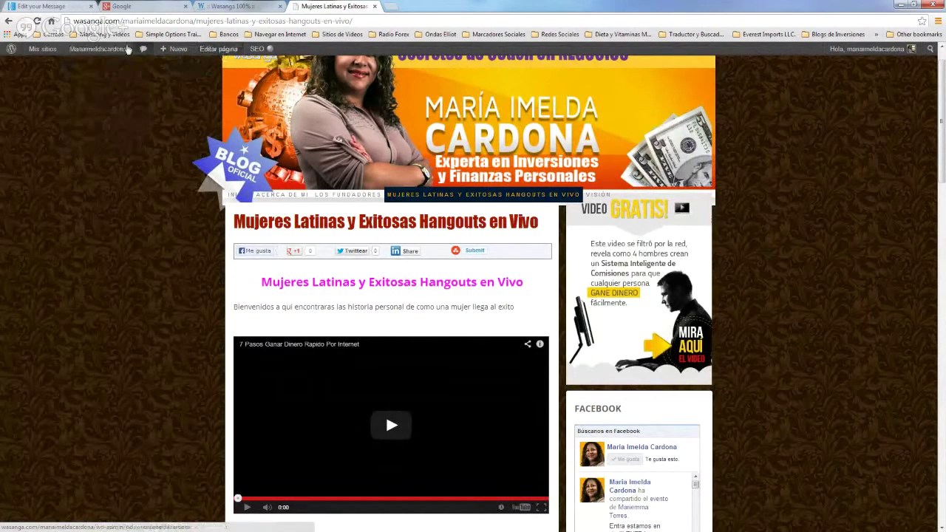
pyautogui.click(13, 23)
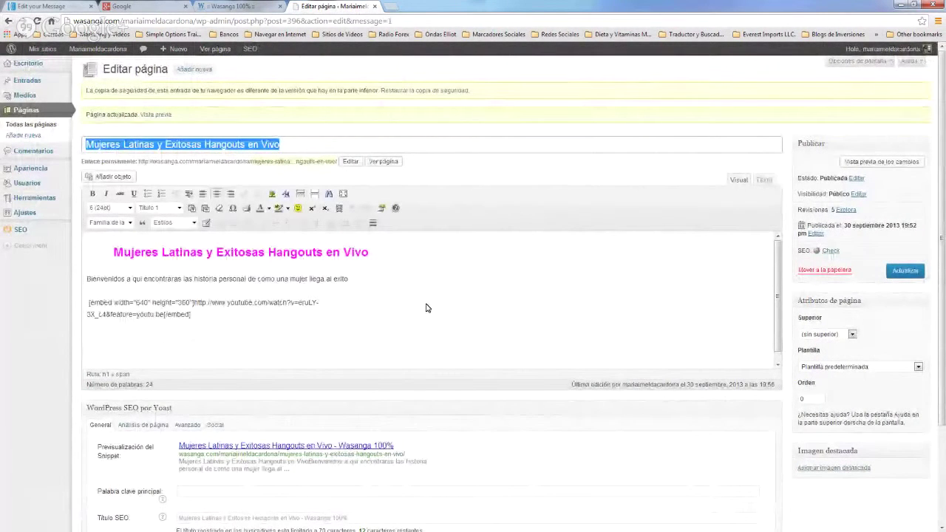
pyautogui.moveTo(23, 172)
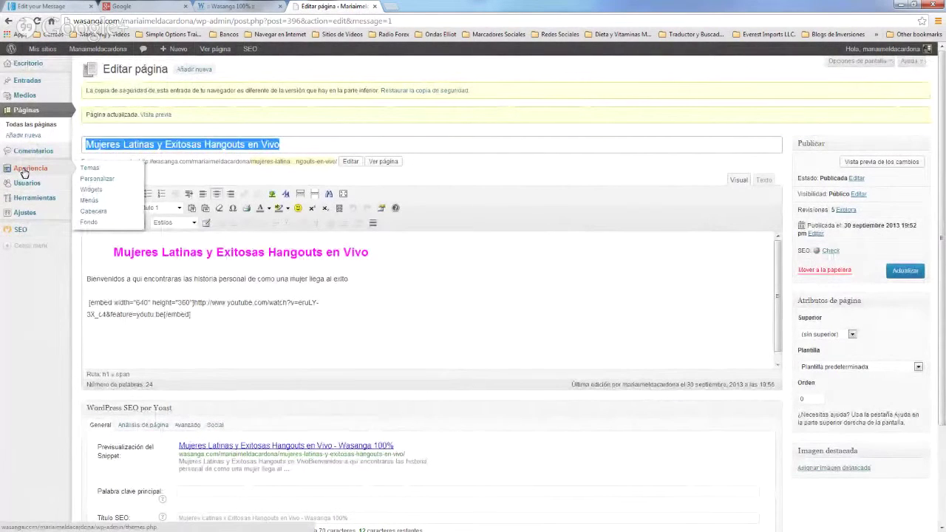
pyautogui.click(90, 203)
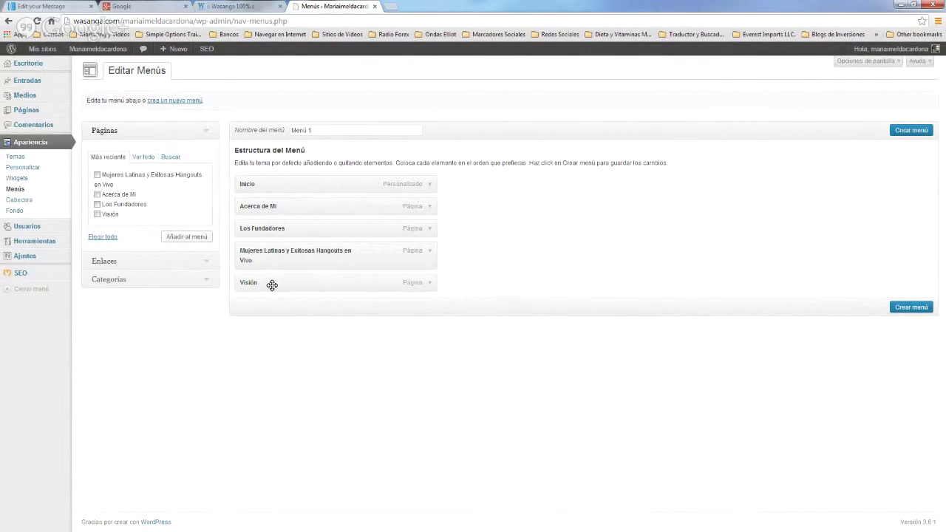
pyautogui.click(430, 251)
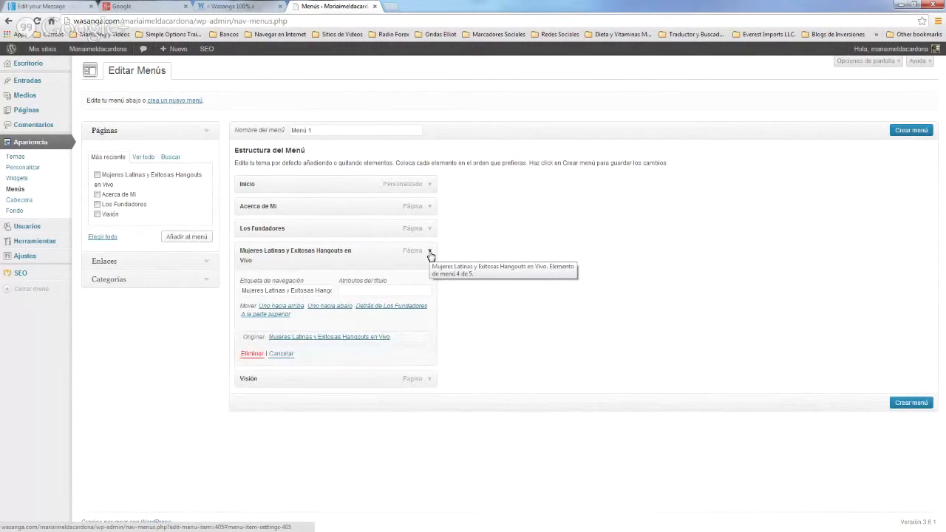
pyautogui.click(251, 354)
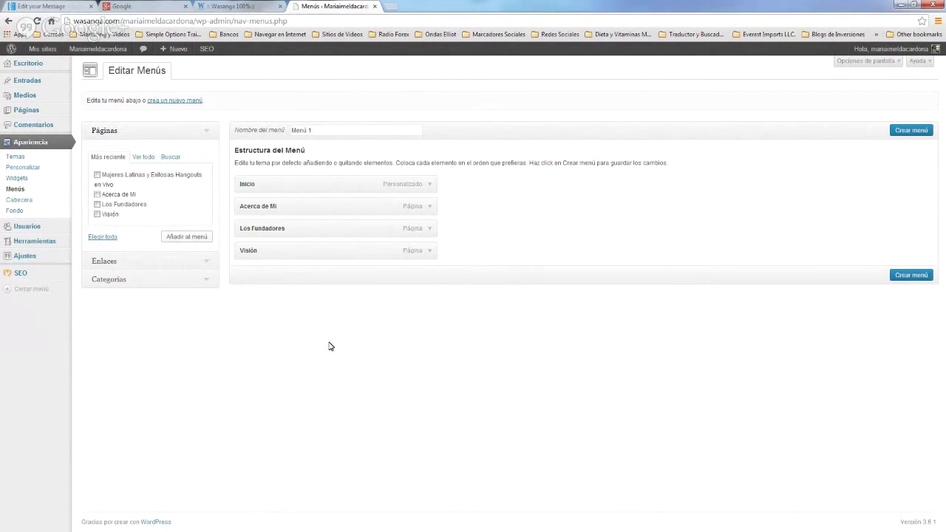
pyautogui.click(915, 277)
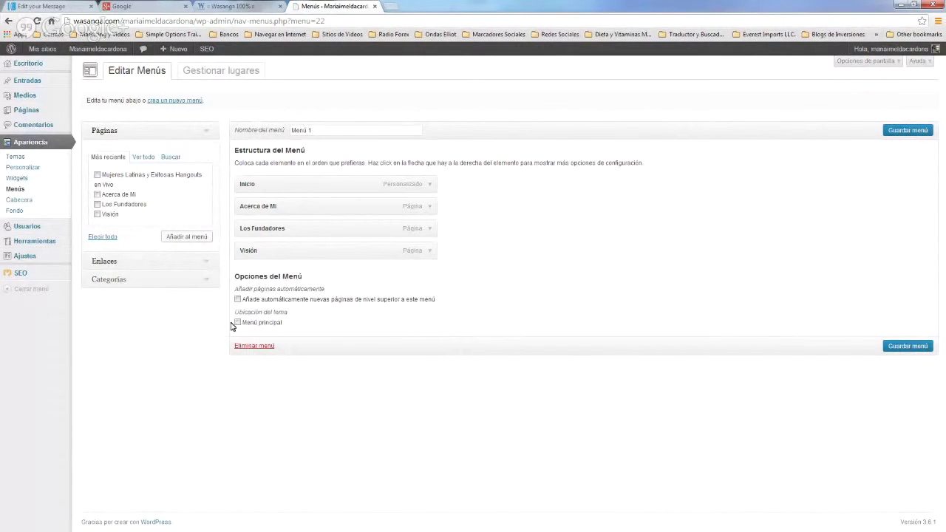
pyautogui.click(913, 351)
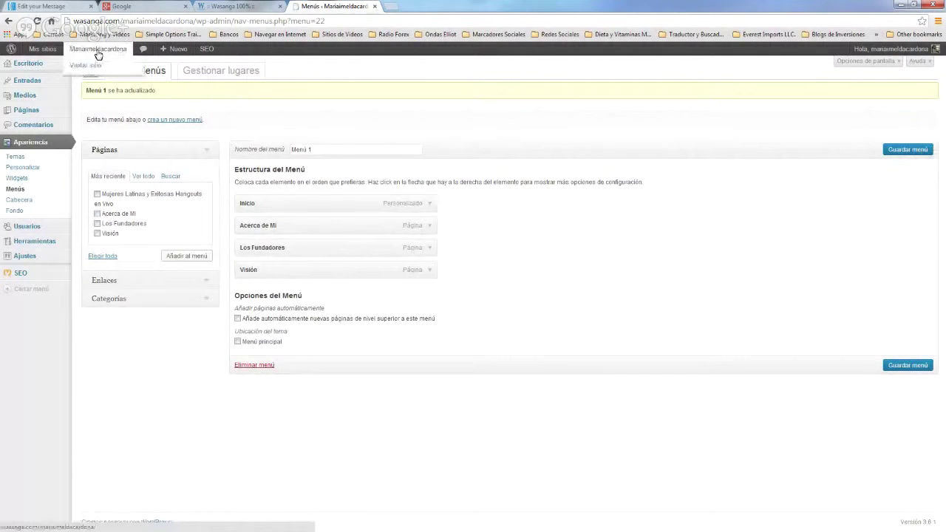
# Check the live site's navigation bar and its "Mujeres Latinas y Exitosas Hangouts en Vivo" entry, and return to the menu editor
pyautogui.click(85, 65)
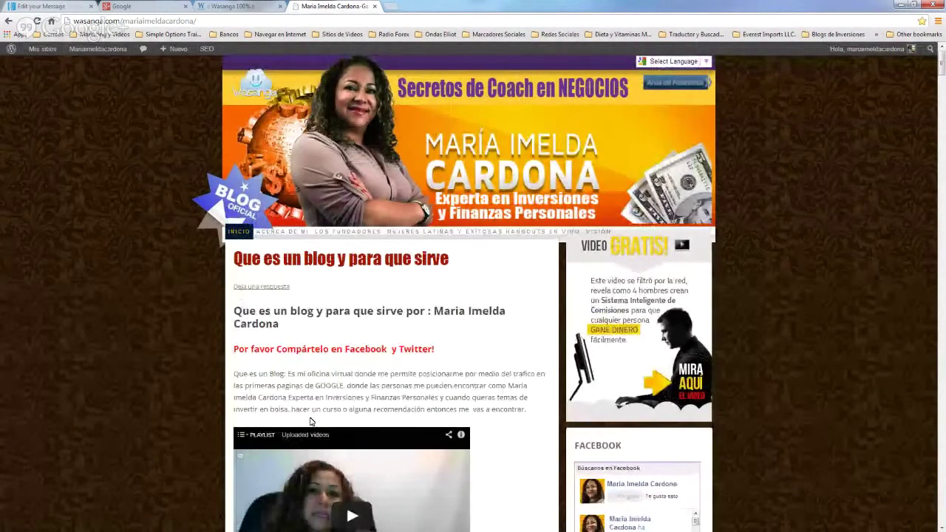
pyautogui.click(504, 236)
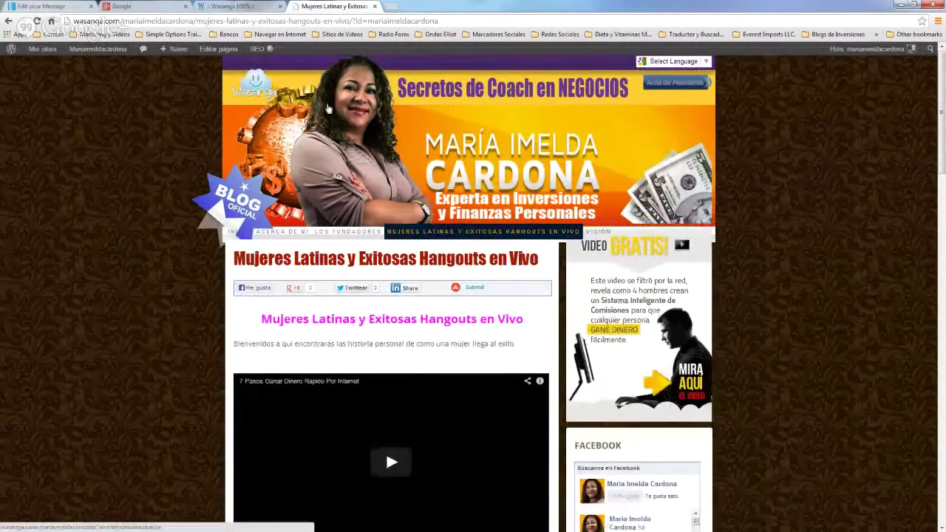
pyautogui.moveTo(10, 56)
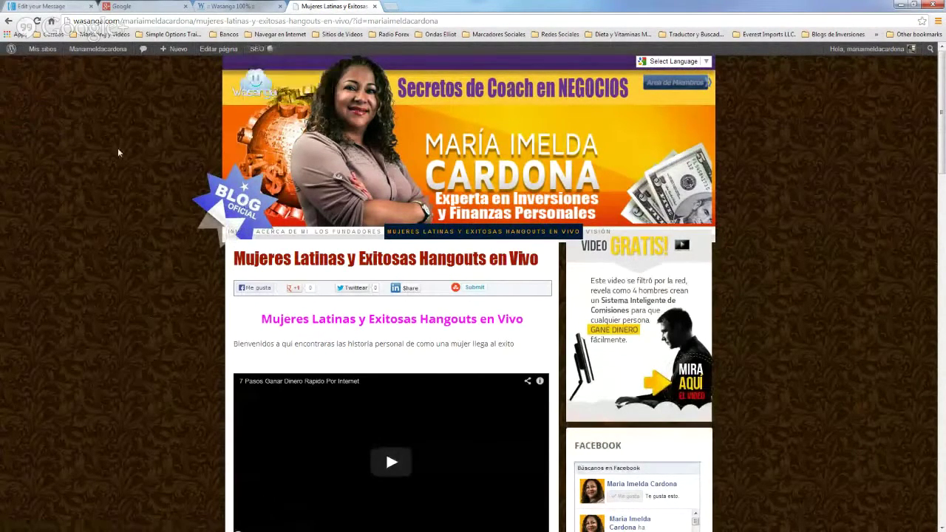
pyautogui.click(6, 21)
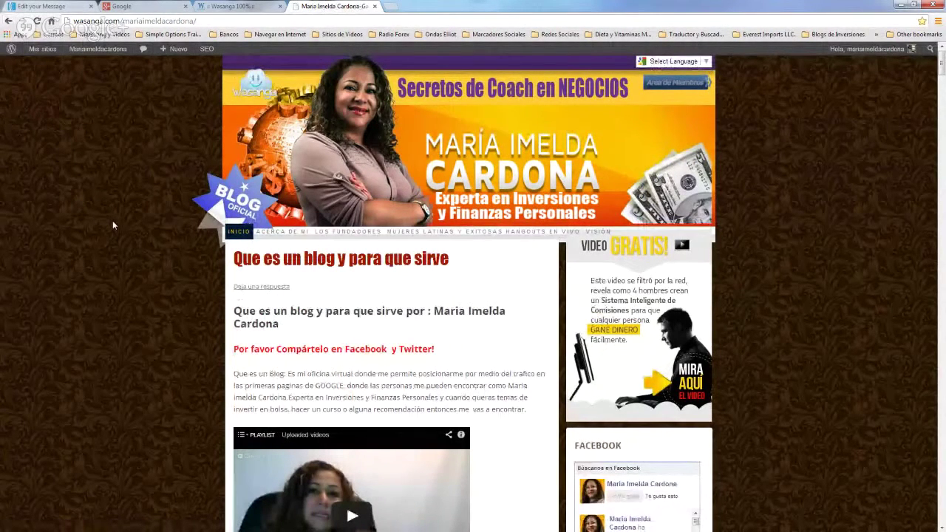
pyautogui.click(8, 23)
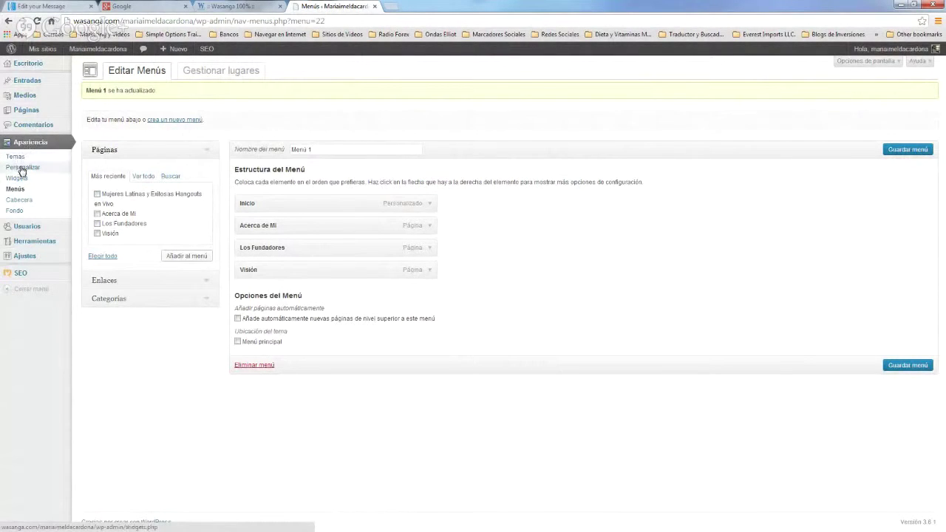
# Assign Menú 1 to the Menú principal theme location, save it and check the navigation bar on the live site
pyautogui.click(19, 190)
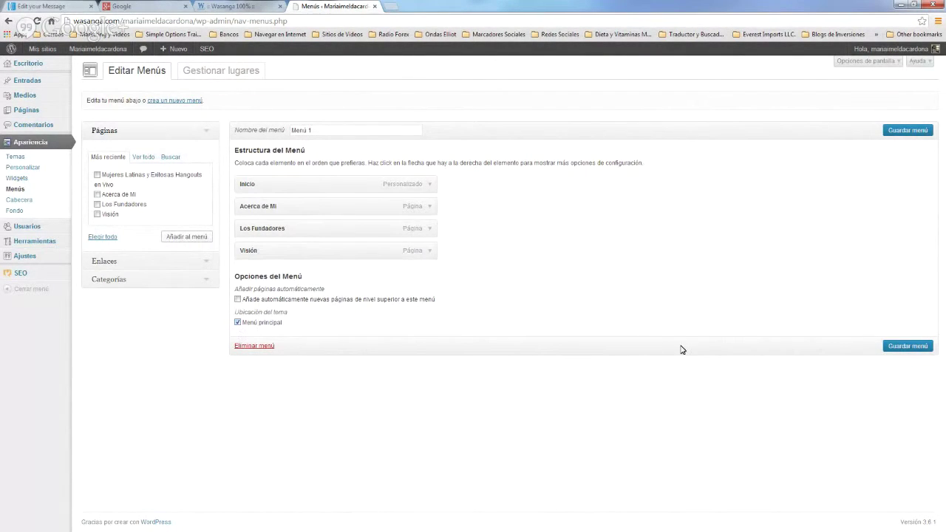
pyautogui.click(906, 350)
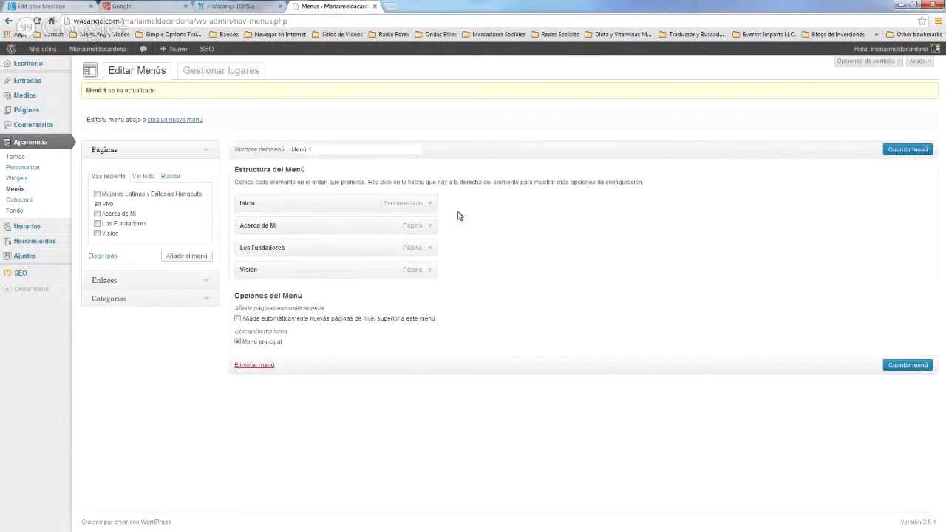
pyautogui.click(90, 50)
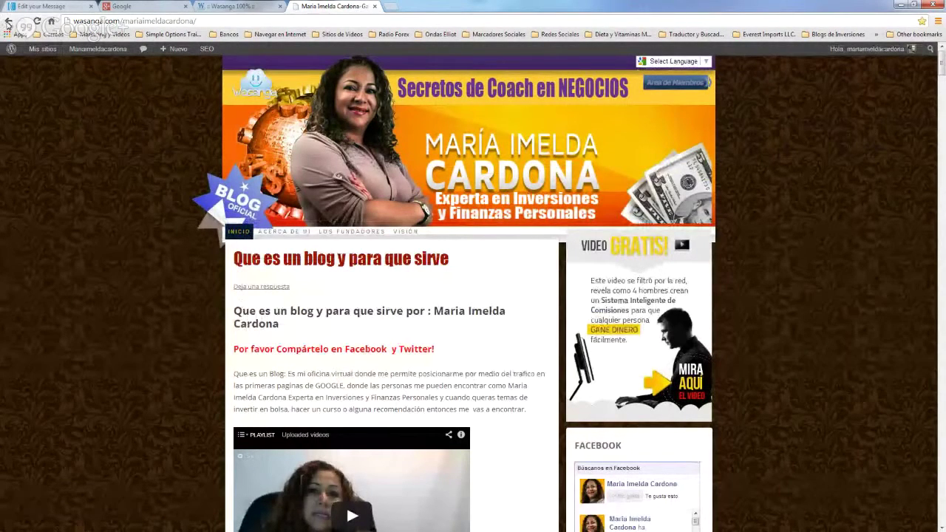
pyautogui.click(8, 21)
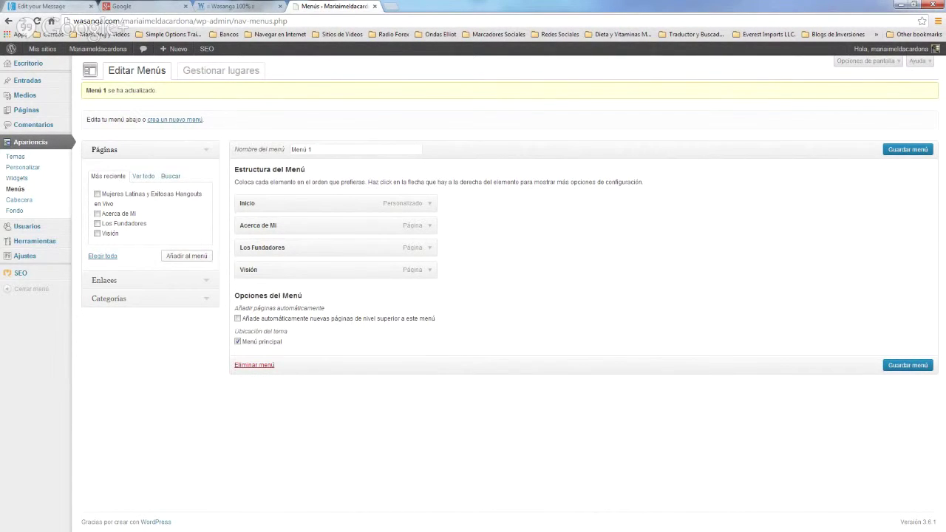
# Edit the "Mujeres Latinas y Exitosas Hangouts en Vivo" page and insert the pink star image from the media library below the embed shortcode at medium size
pyautogui.moveTo(25, 115)
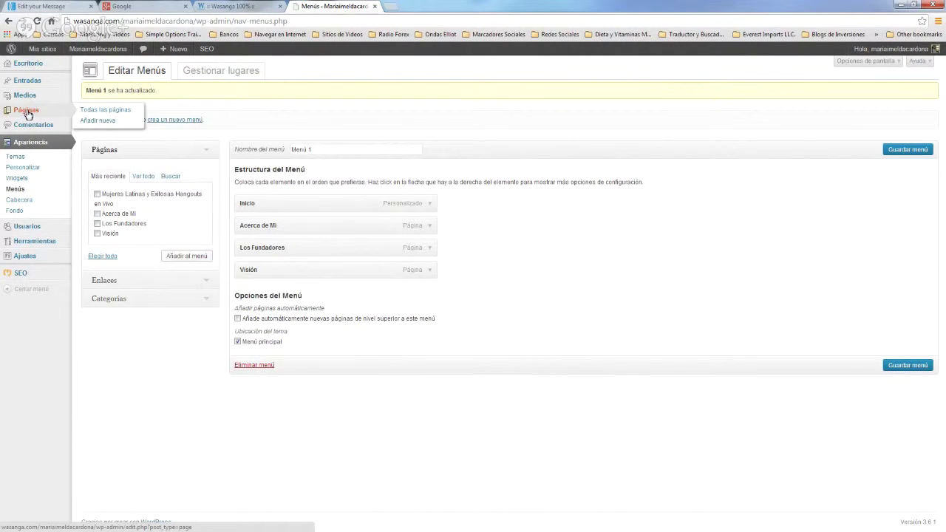
pyautogui.click(27, 115)
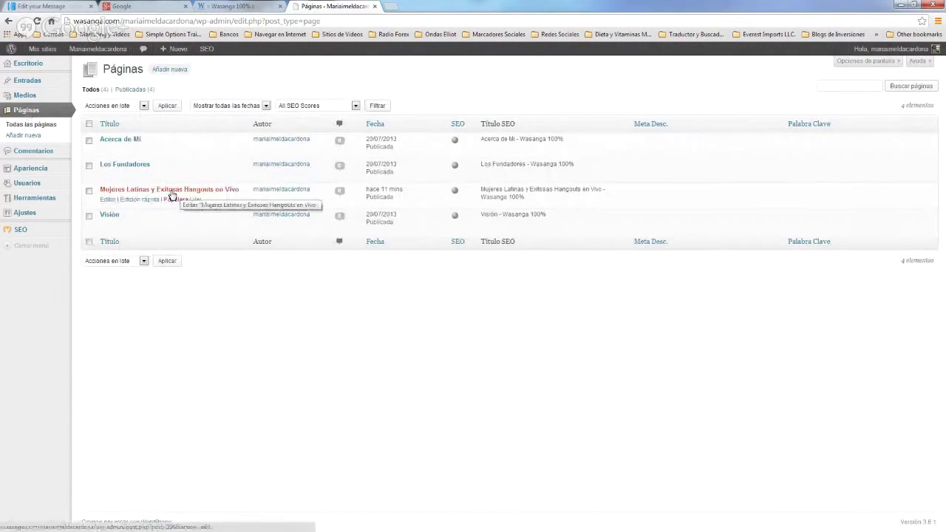
pyautogui.click(107, 201)
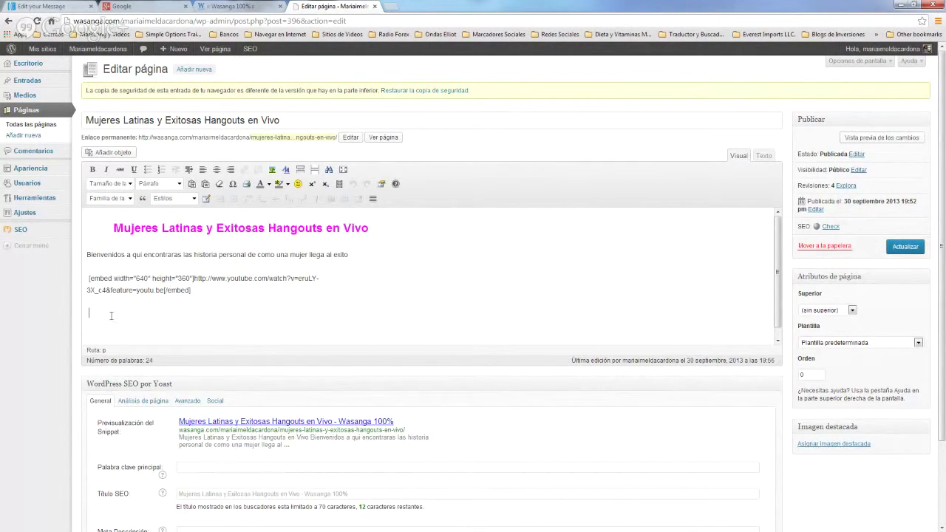
pyautogui.click(110, 154)
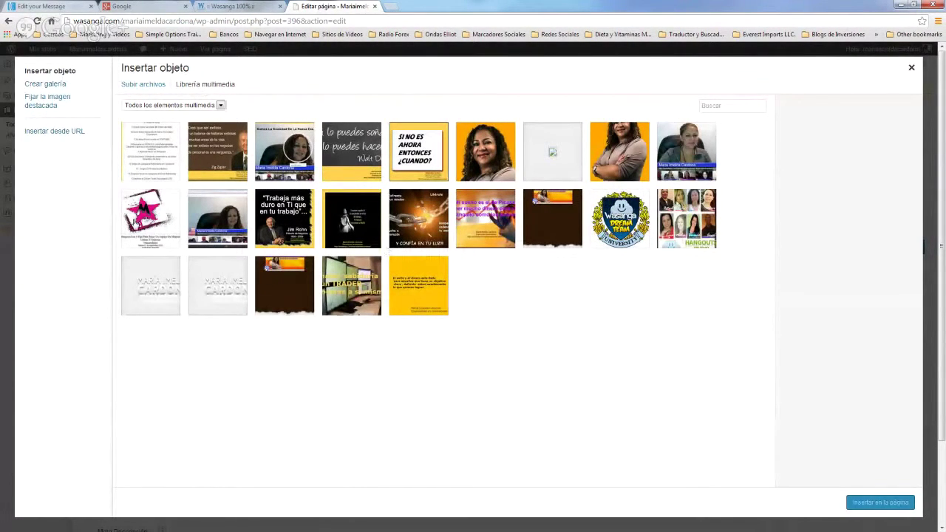
pyautogui.click(148, 215)
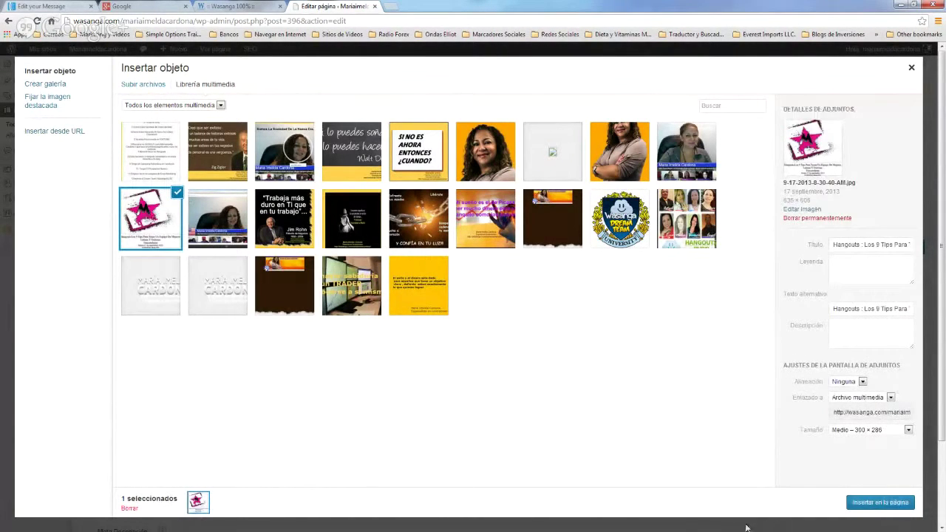
pyautogui.click(879, 502)
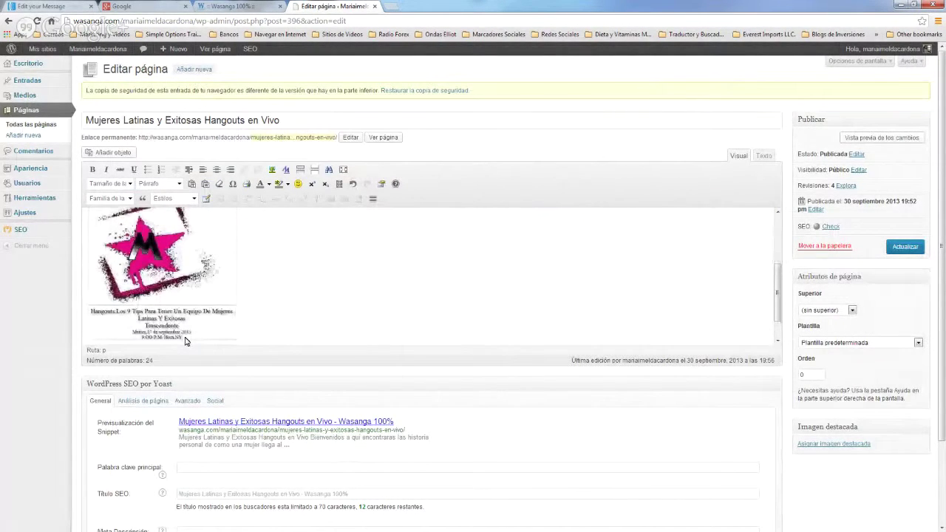
# Replace the inserted star image's link URL with the copied elitewasanga.com address and update the image settings
pyautogui.scroll(1, 185, 341)
pyautogui.scroll(3, 185, 341)
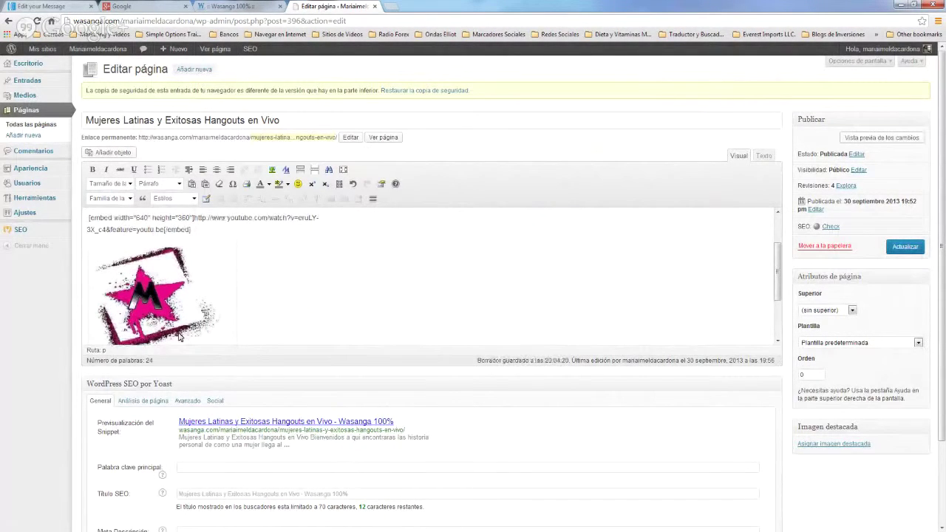
pyautogui.rightClick(75, 223)
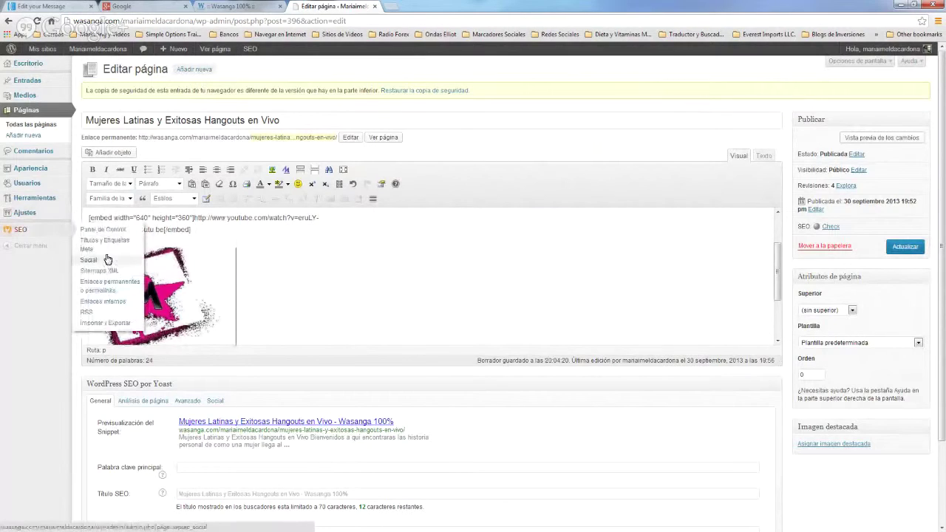
pyautogui.click(161, 265)
pyautogui.click(160, 265)
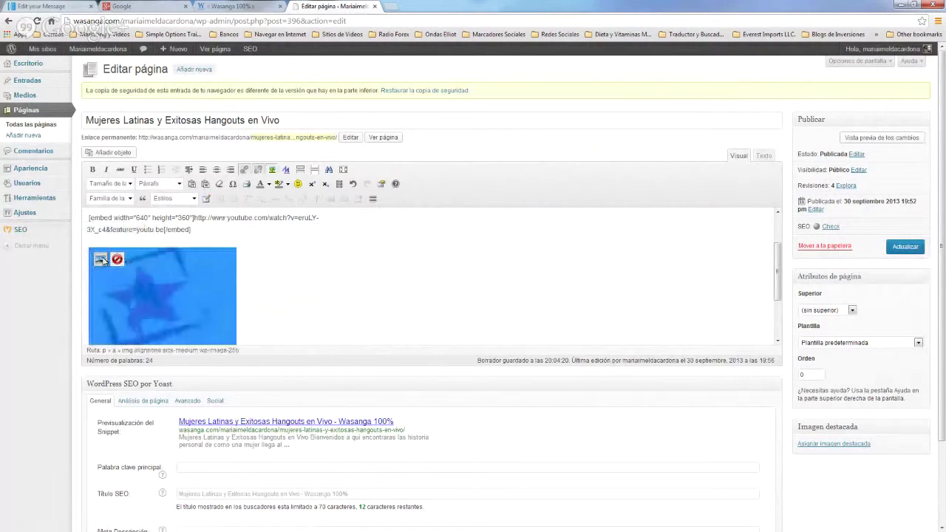
pyautogui.click(100, 261)
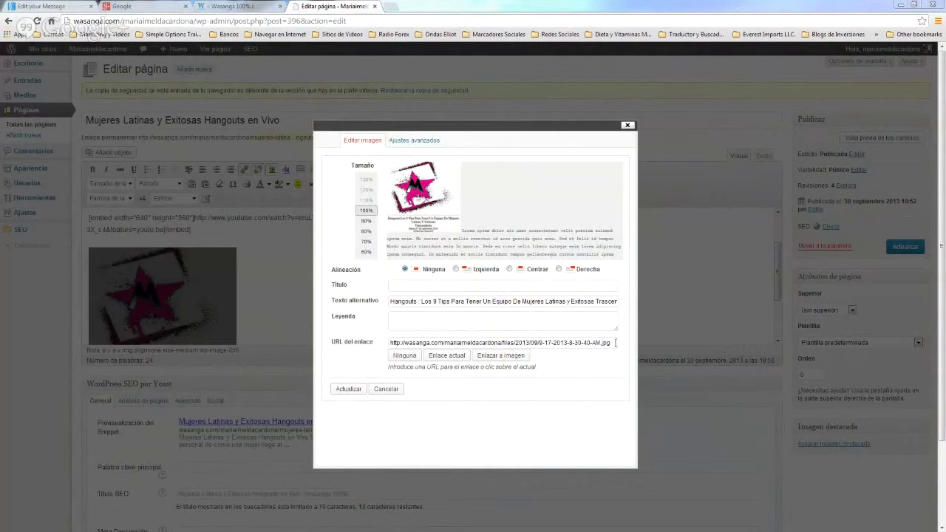
pyautogui.moveTo(615, 342); pyautogui.dragTo(314, 343)
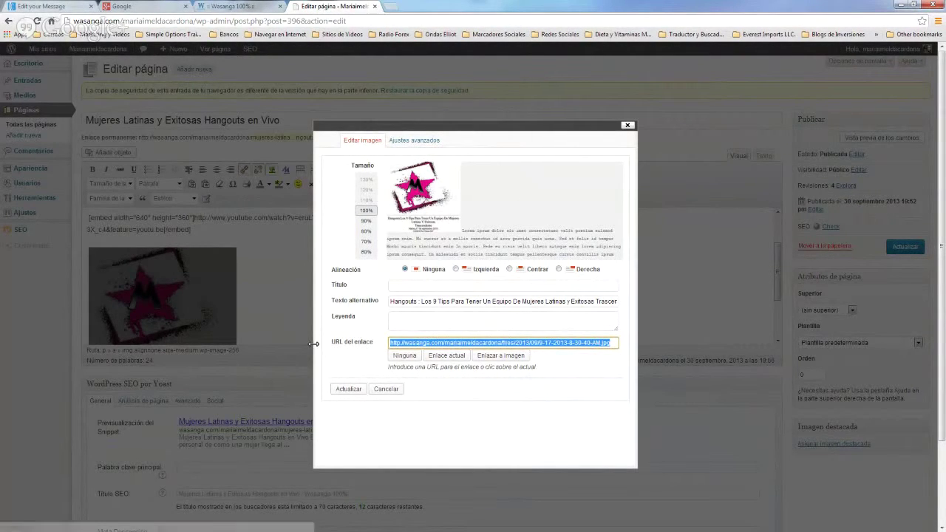
pyautogui.press('BackSpace')
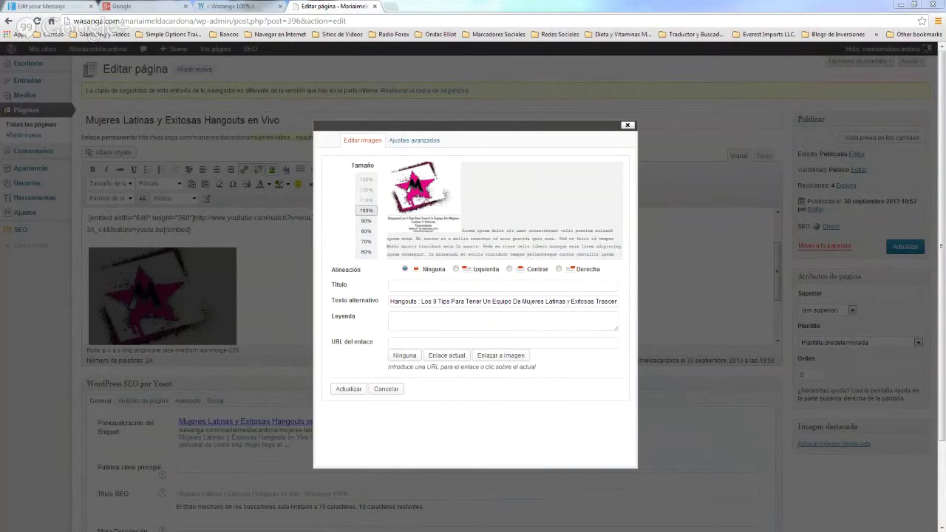
pyautogui.click(398, 343)
pyautogui.rightClick(397, 344)
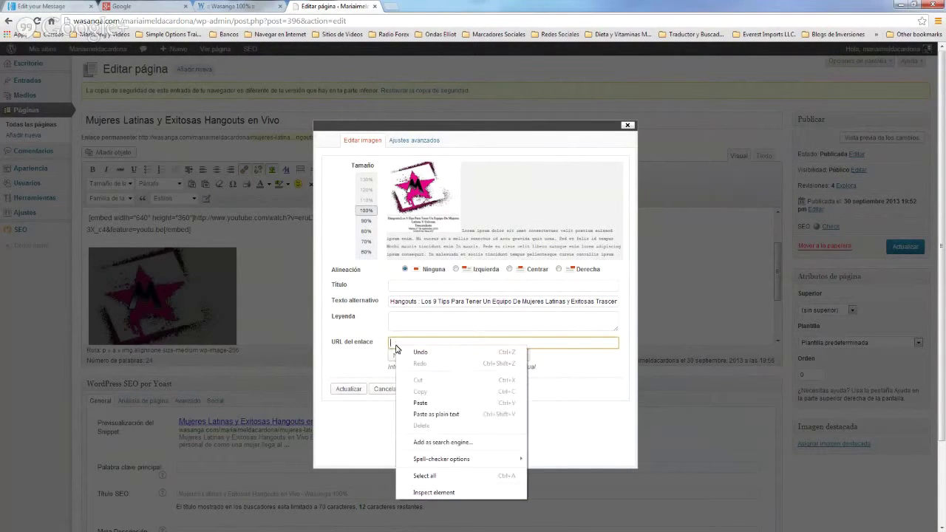
pyautogui.click(420, 403)
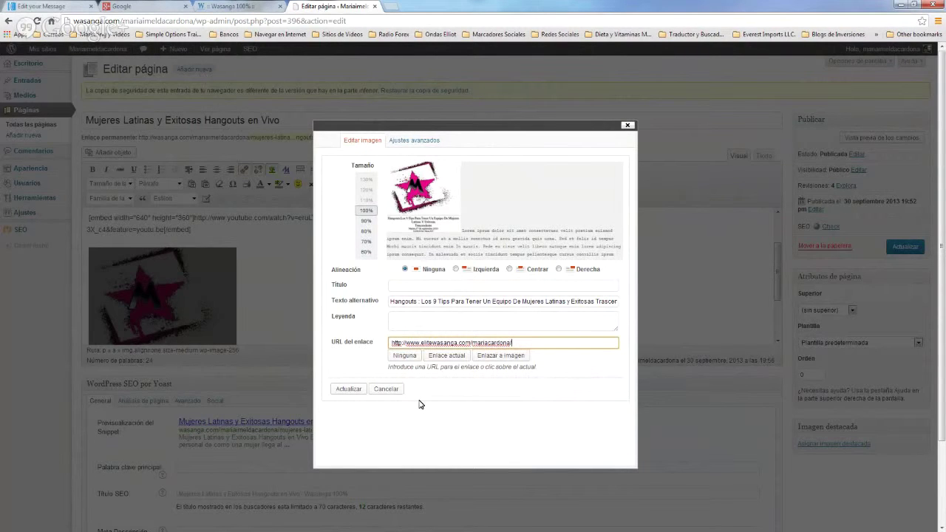
pyautogui.click(349, 389)
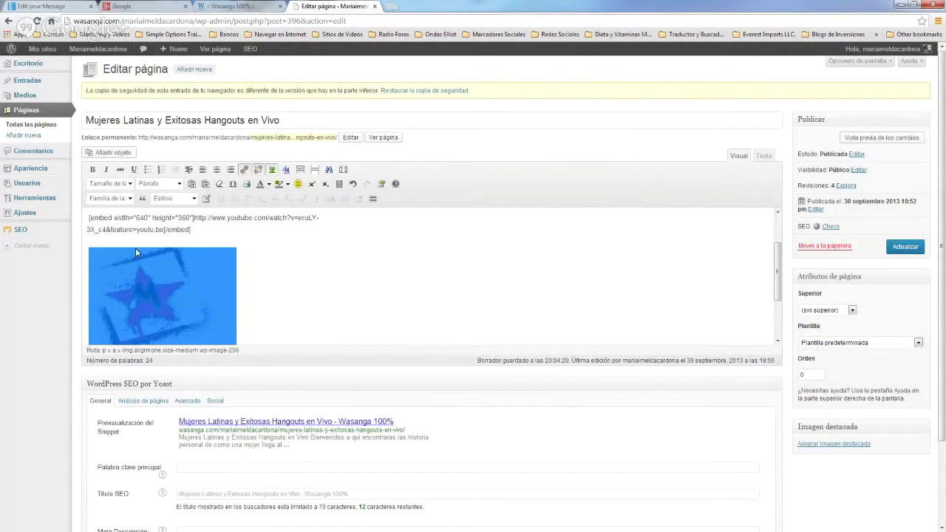
# Add the line "Si quieres formar parte de mi equipo dale click a la imagen que esta aqui abajo" between the embed shortcode and the star image
pyautogui.click(200, 231)
pyautogui.press('Return')
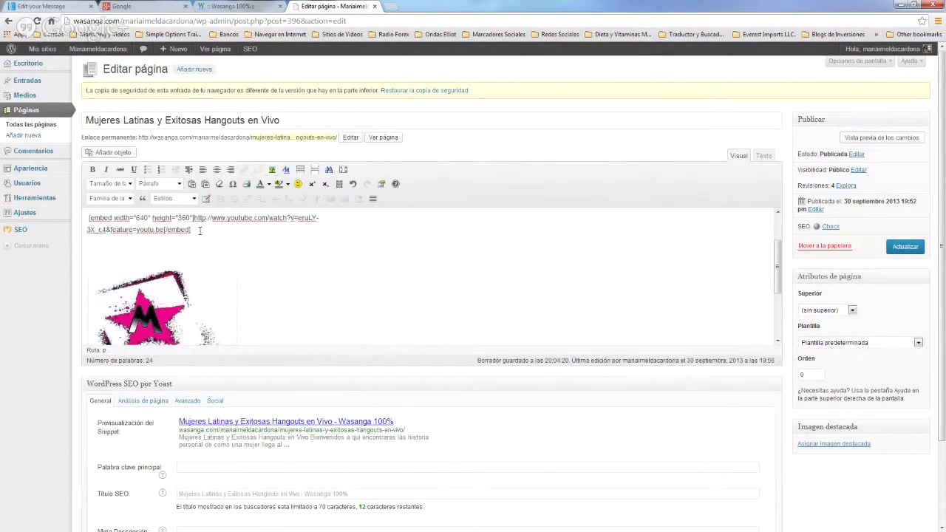
pyautogui.write('Si quieres formar parat')
pyautogui.press('BackSpace')
pyautogui.press('BackSpace')
pyautogui.write('te de mi equipo dale')
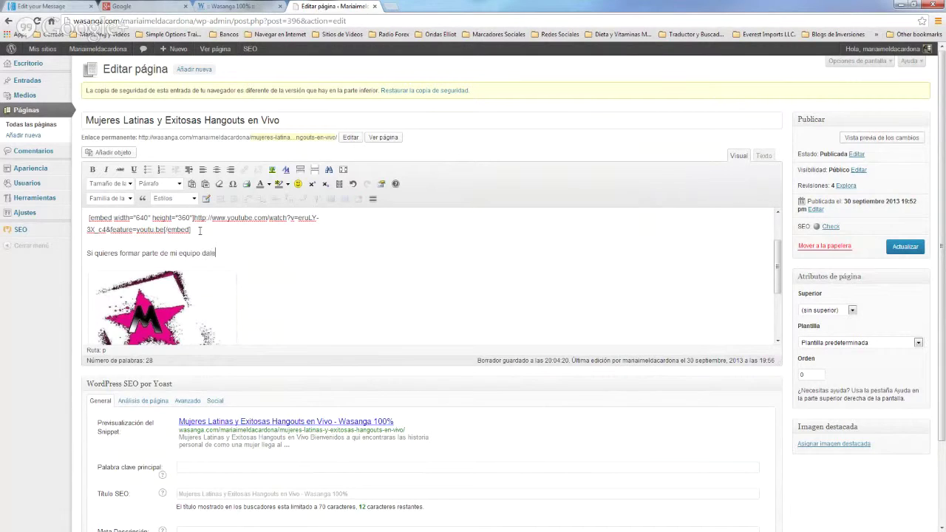
pyautogui.write(' click a la imagen que esta aqui aba')
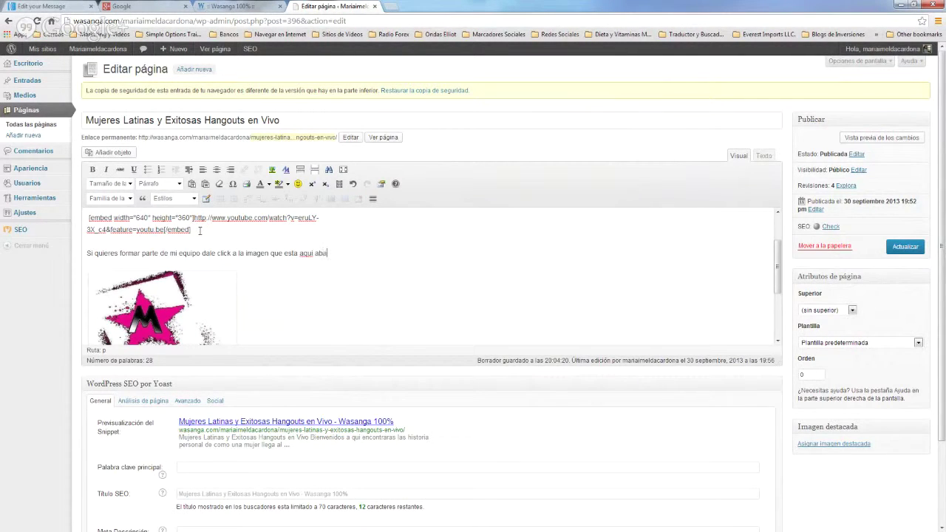
pyautogui.write('jo')
# Format the "Si quieres formar parte de mi equipo" sentence at size 5 (18pt) in red and centre it
pyautogui.moveTo(87, 252); pyautogui.dragTo(346, 257)
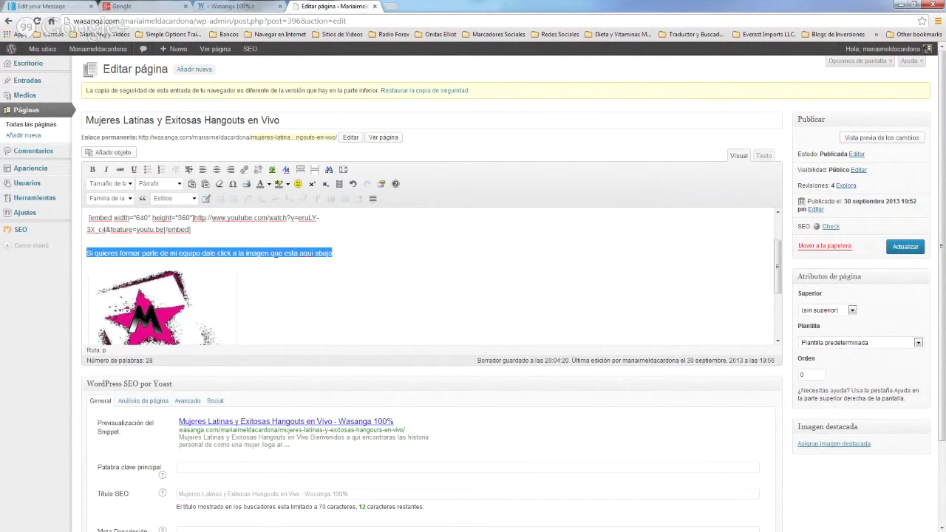
pyautogui.rightClick(275, 254)
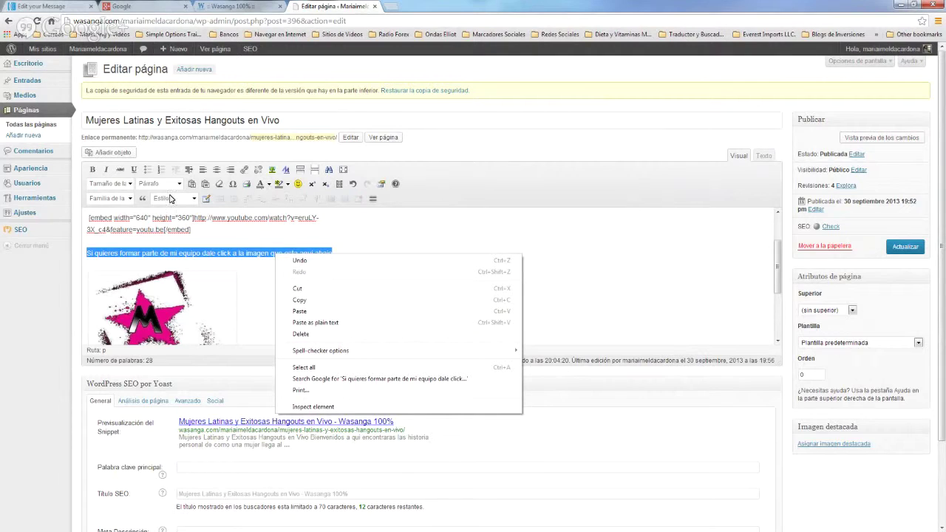
pyautogui.click(130, 186)
pyautogui.click(129, 187)
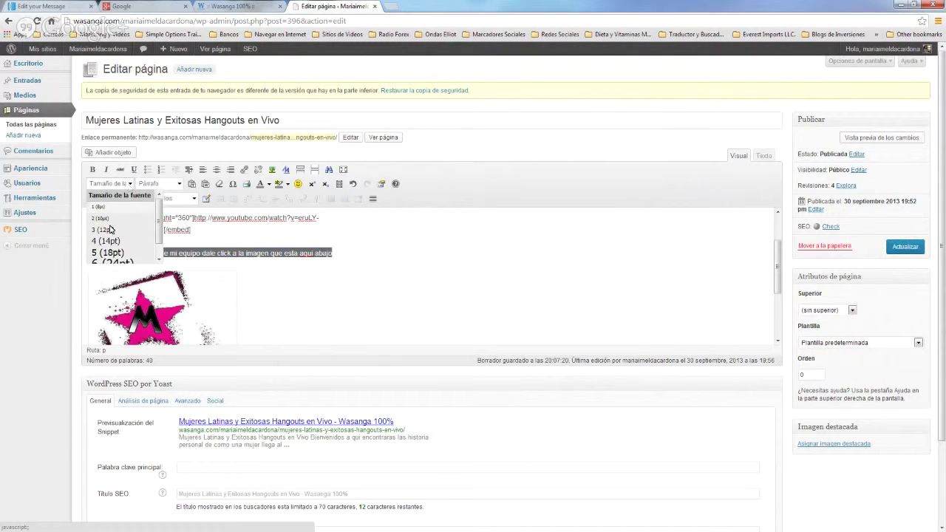
pyautogui.click(110, 252)
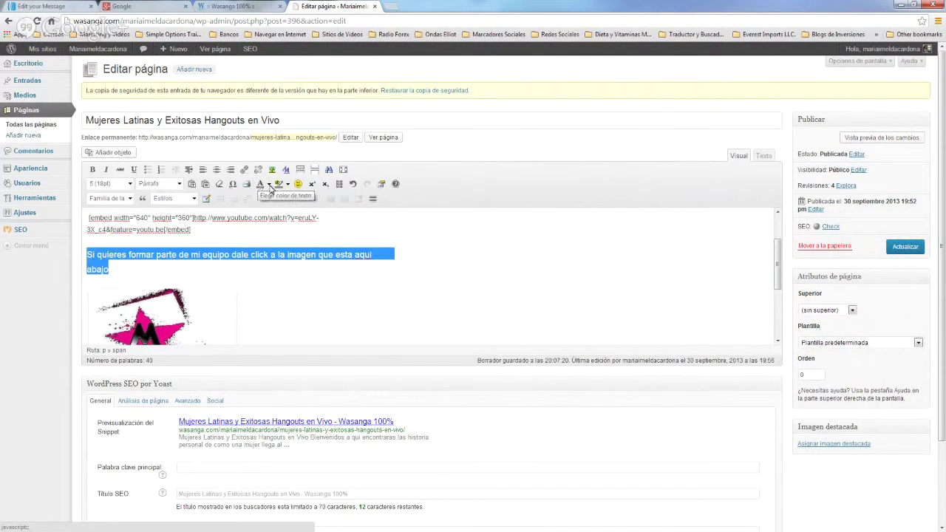
pyautogui.click(269, 183)
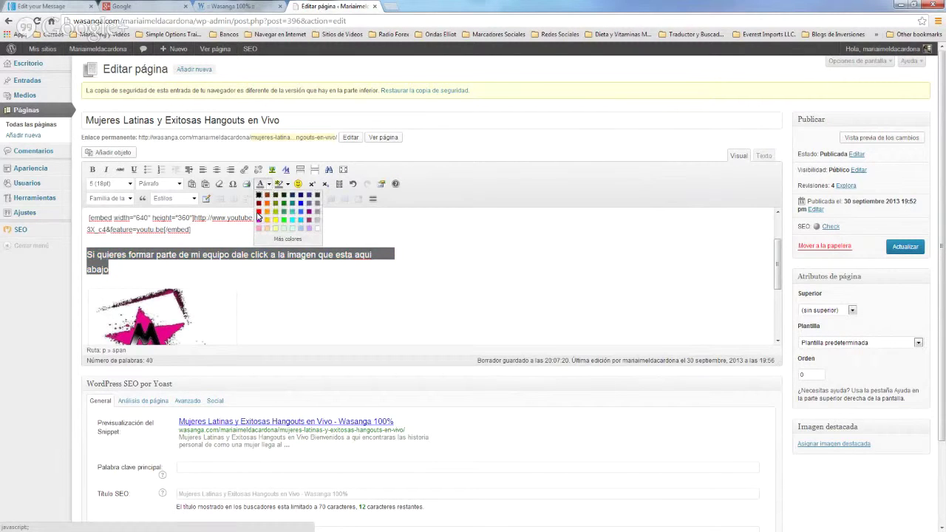
pyautogui.click(259, 213)
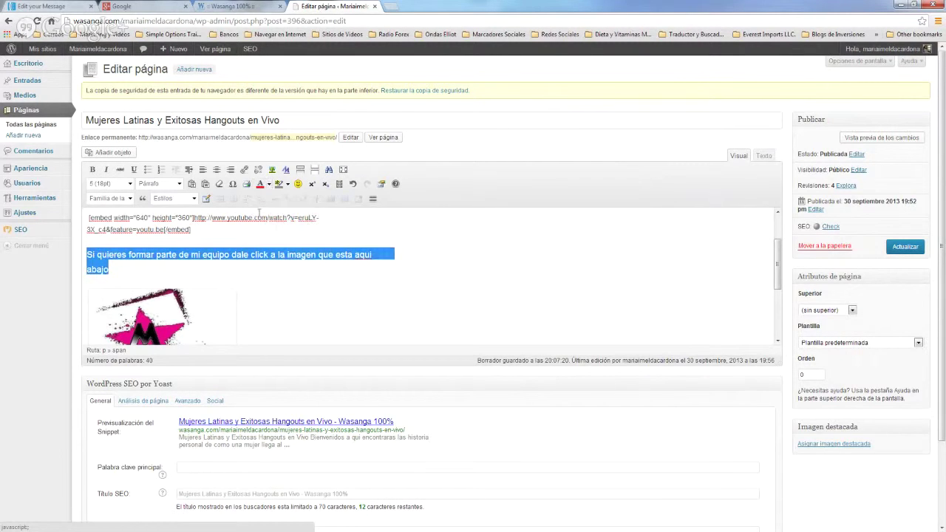
pyautogui.click(216, 169)
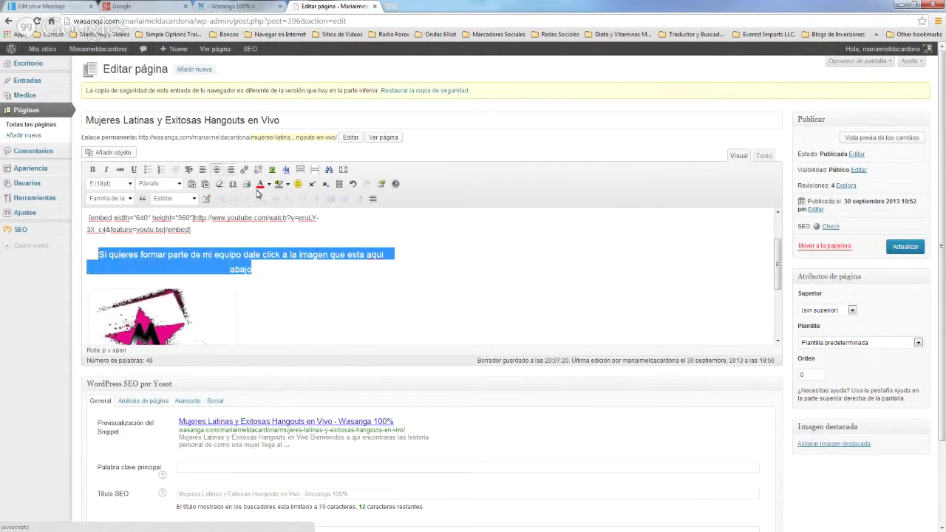
# Update the page and check its video, red sentence and star image on the live site
pyautogui.click(906, 249)
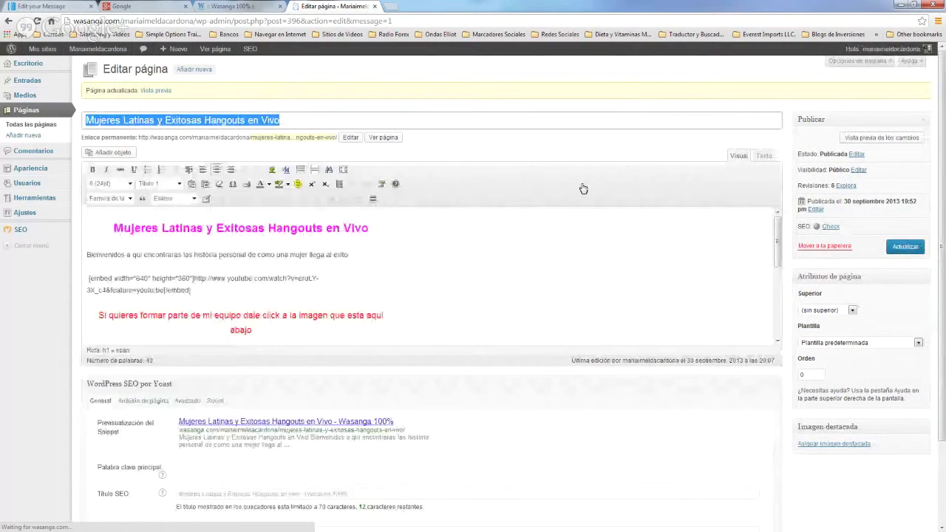
pyautogui.click(381, 139)
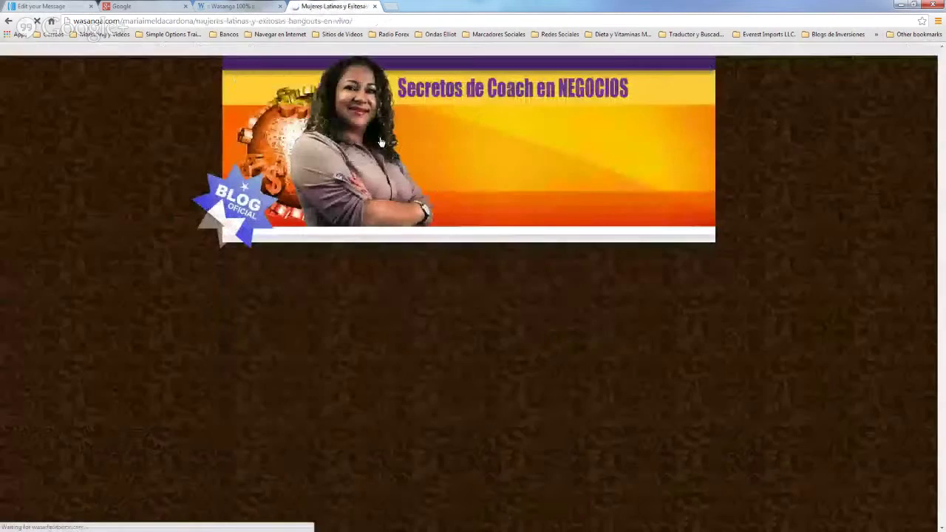
pyautogui.scroll(-2, 162, 271)
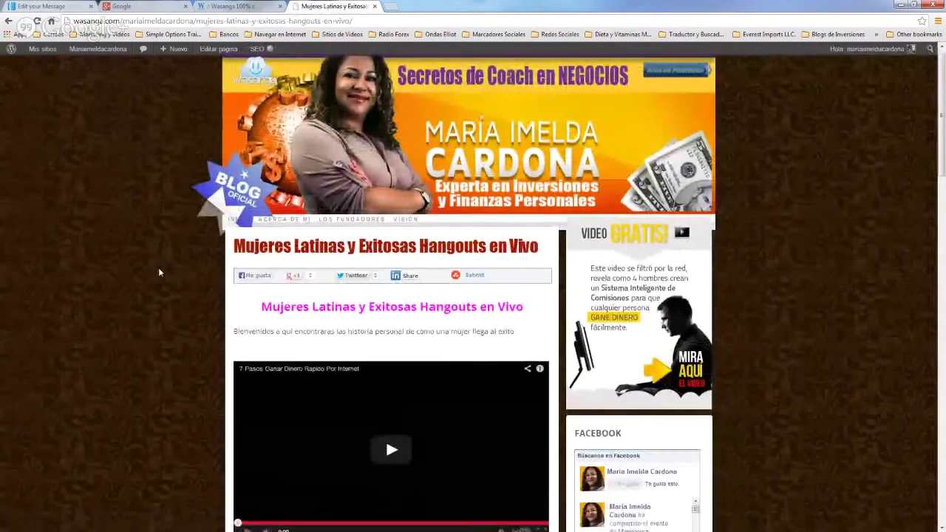
pyautogui.scroll(-2, 159, 272)
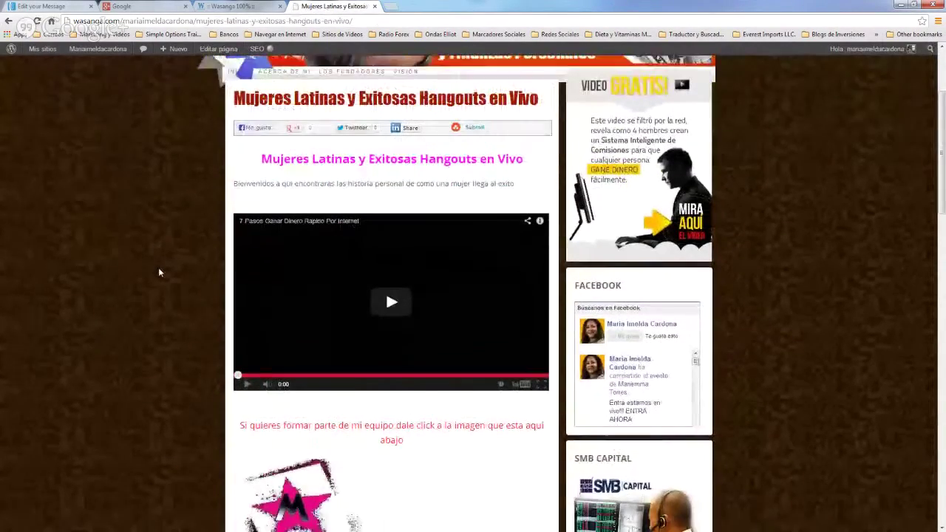
pyautogui.scroll(-1, 158, 271)
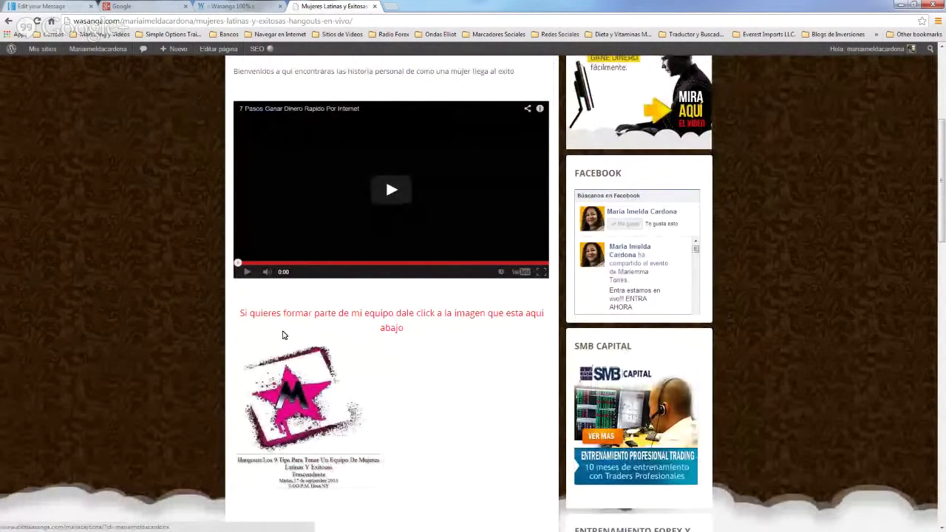
# Return to editing the page, set the star image's alignment to Centrar, and update the page
pyautogui.click(209, 49)
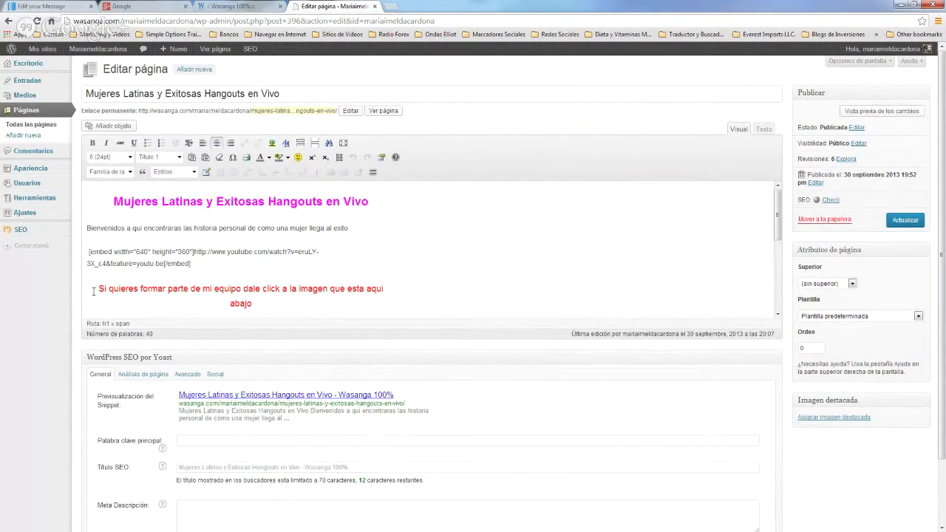
pyautogui.scroll(-2, 243, 298)
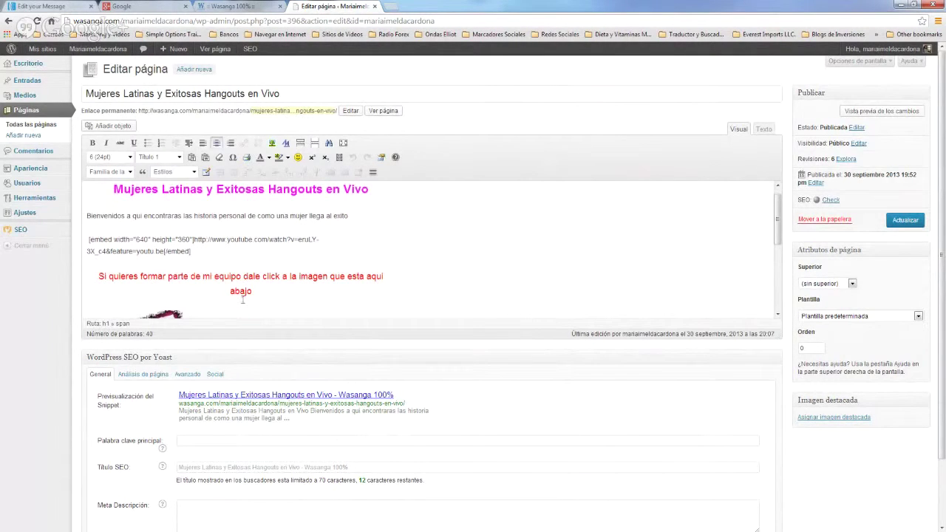
pyautogui.scroll(-5, 244, 299)
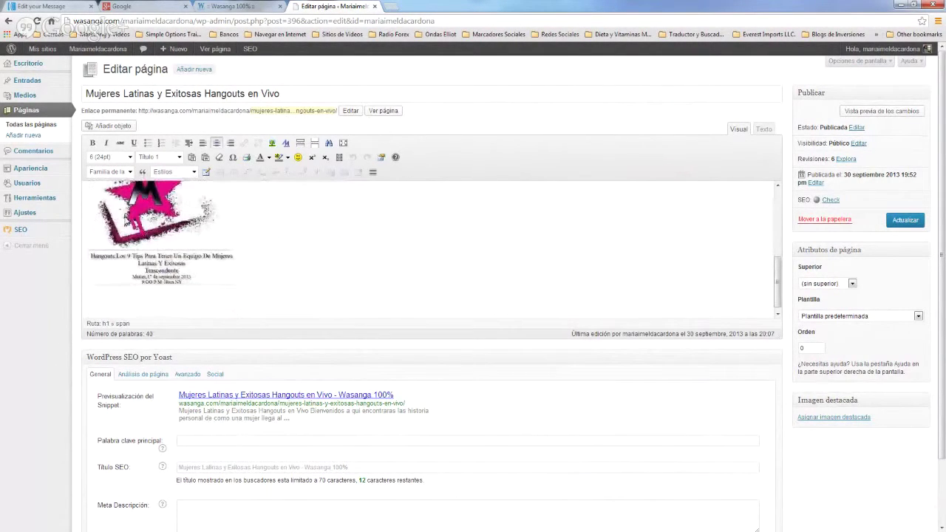
pyautogui.scroll(2, 127, 225)
pyautogui.click(97, 223)
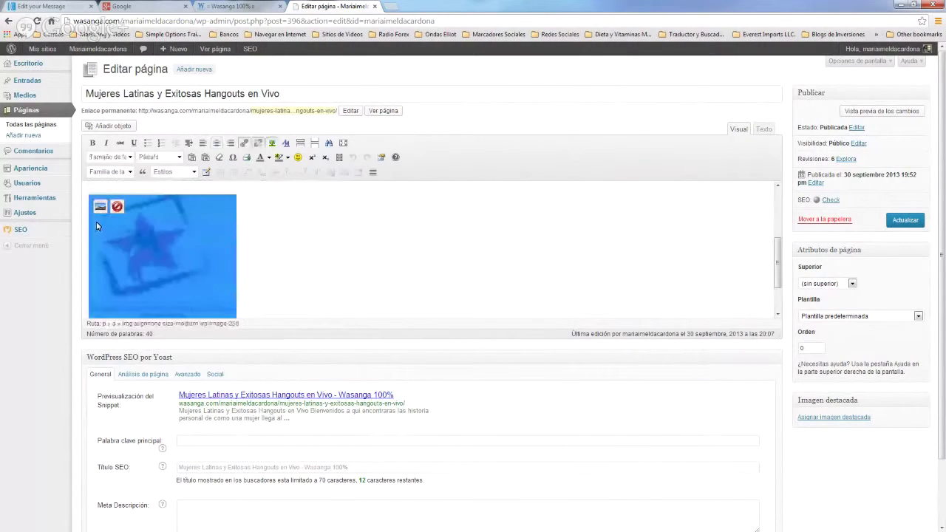
pyautogui.scroll(-1, 102, 208)
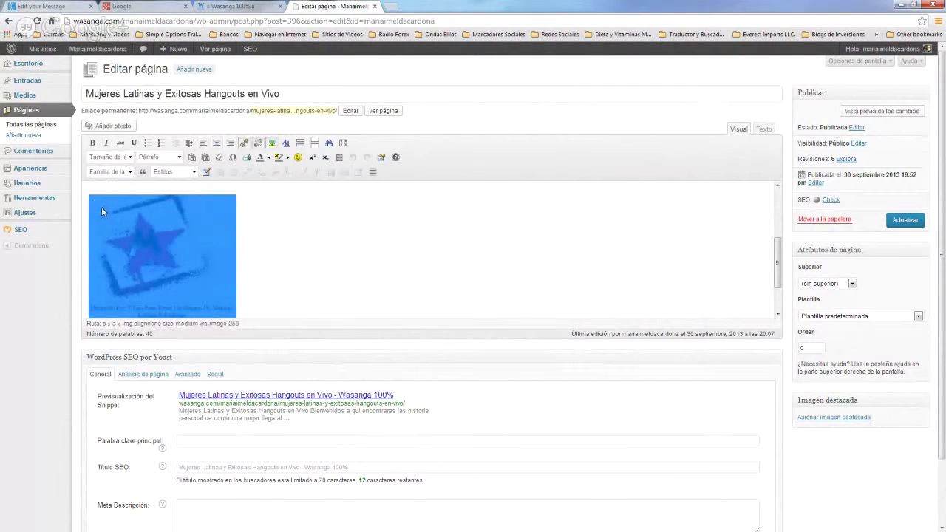
pyautogui.click(101, 207)
pyautogui.press('Escape')
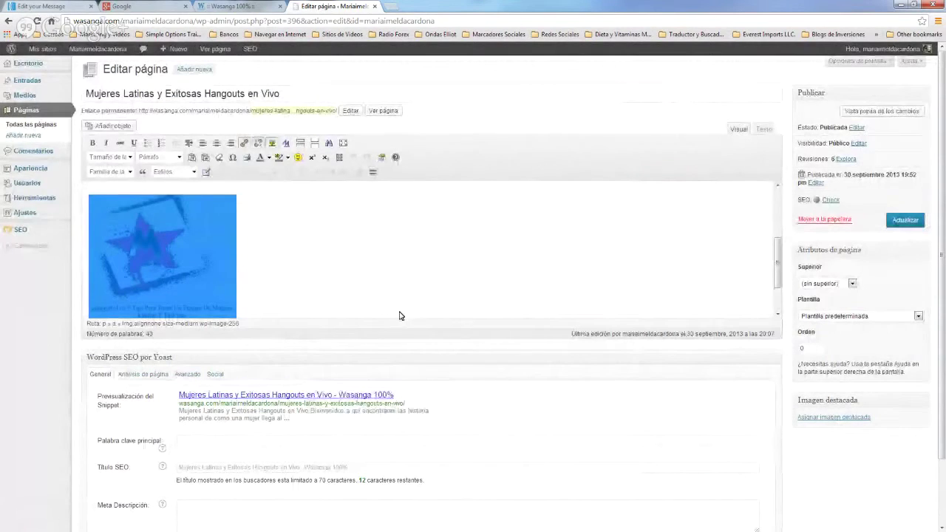
pyautogui.click(101, 206)
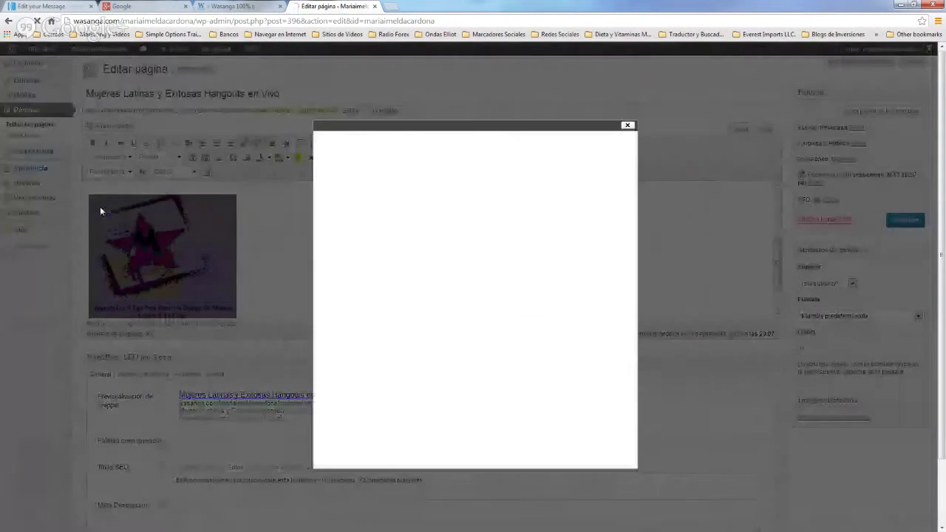
pyautogui.press('Escape')
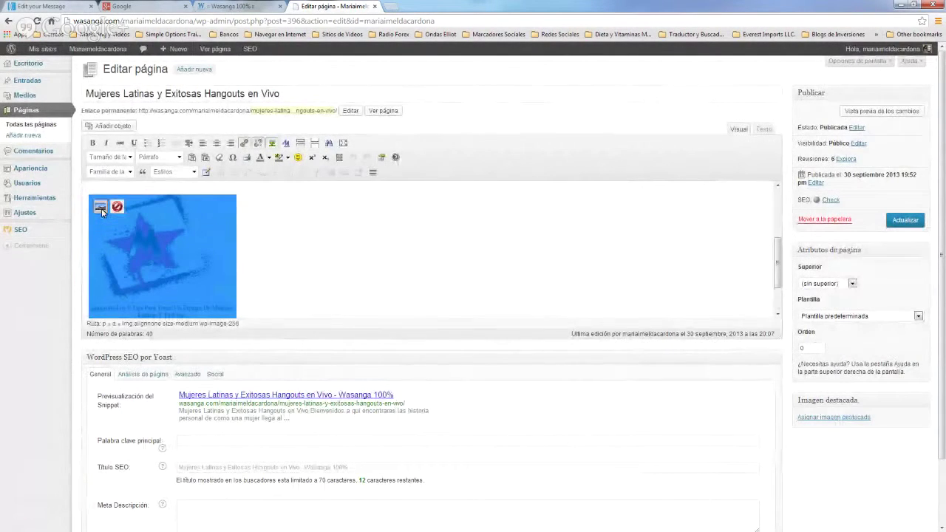
pyautogui.click(100, 209)
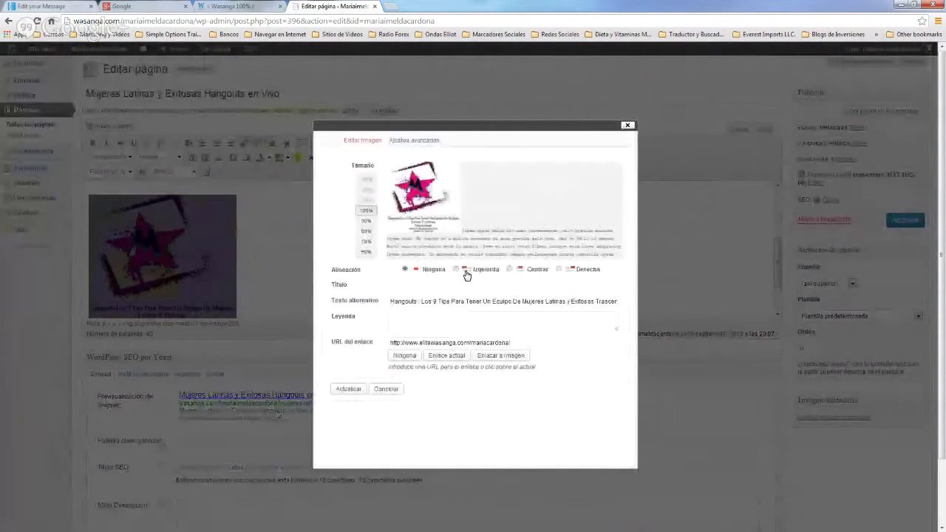
pyautogui.click(509, 271)
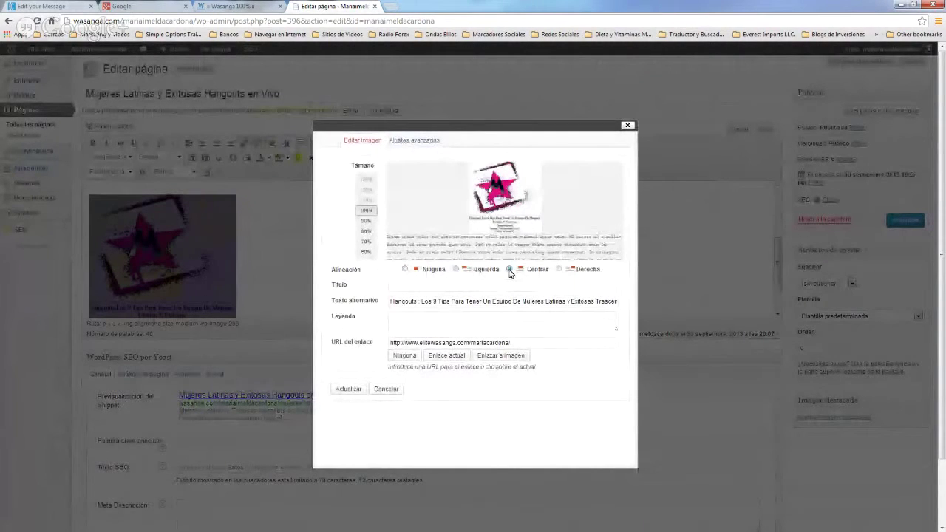
pyautogui.click(346, 389)
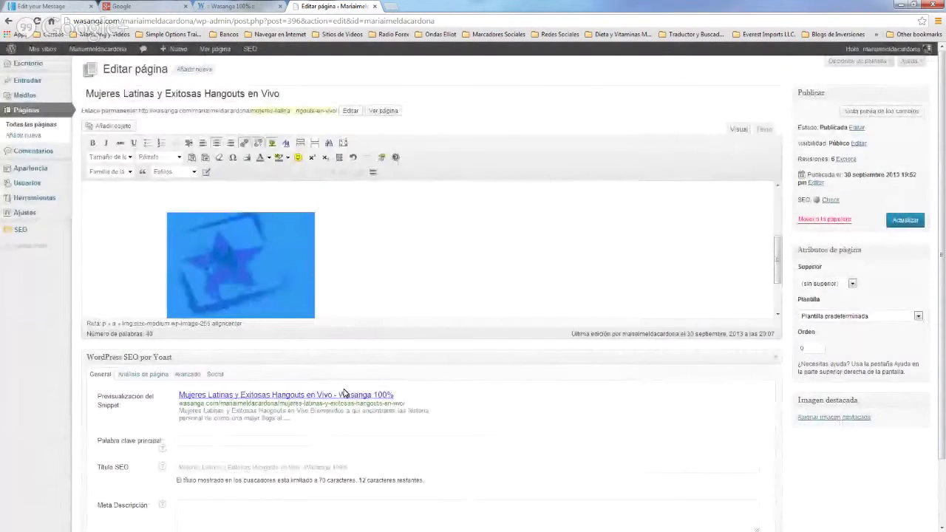
pyautogui.click(907, 221)
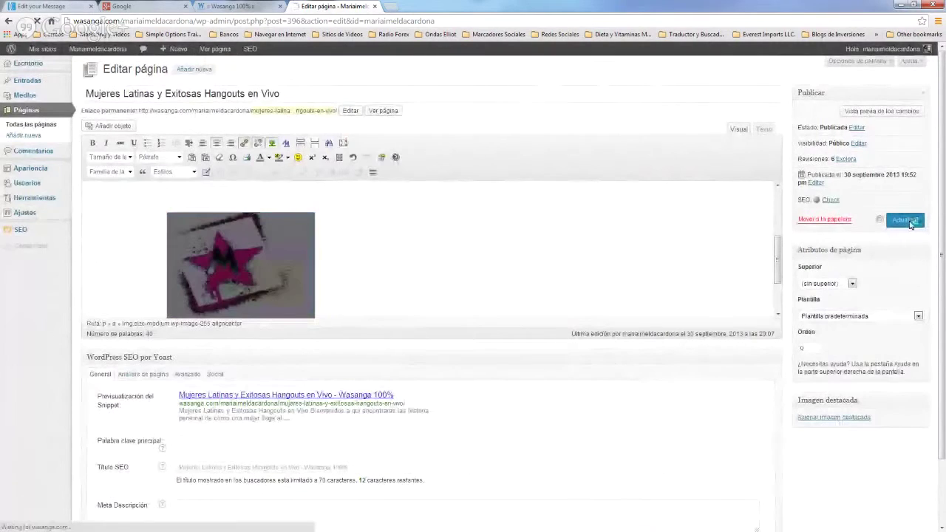